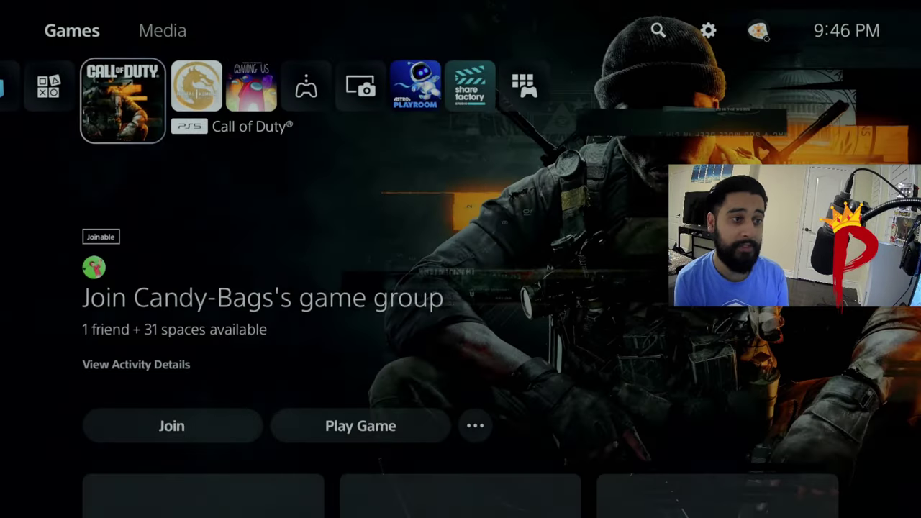
- Browse the PS5 home screen tiles, then return to Black Ops 6 and bring up its side menu
key("Right")
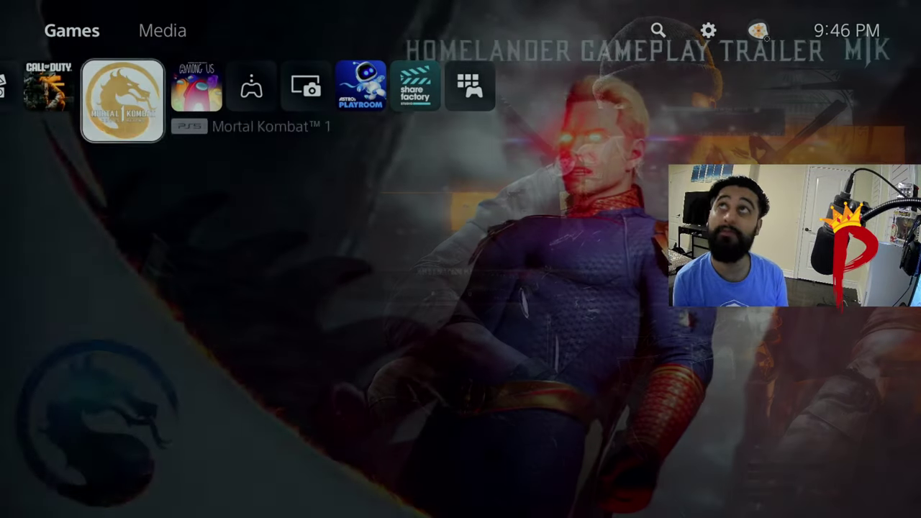
key("Left")
key("Right")
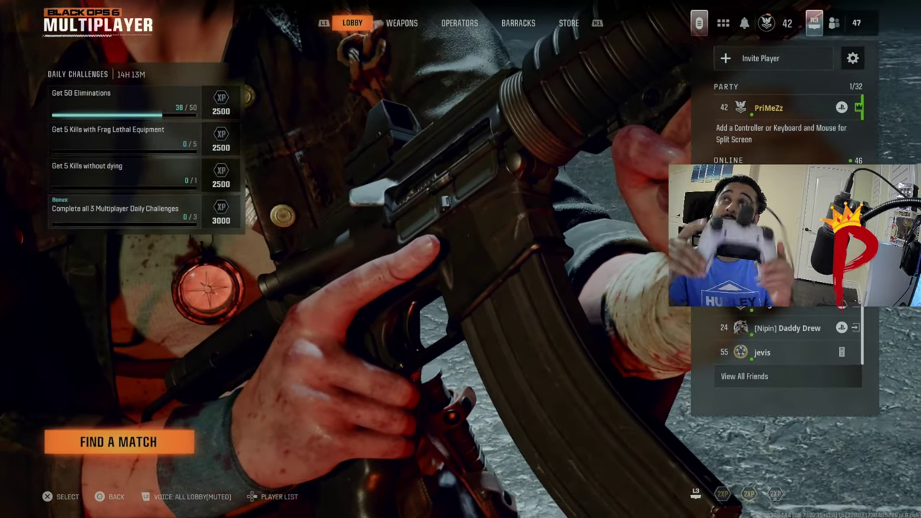
key("Escape")
- Open Controller settings and preview the Edit Button Layout and Stick Layout Preset options
key("Right")
key("Right")
key("Right")
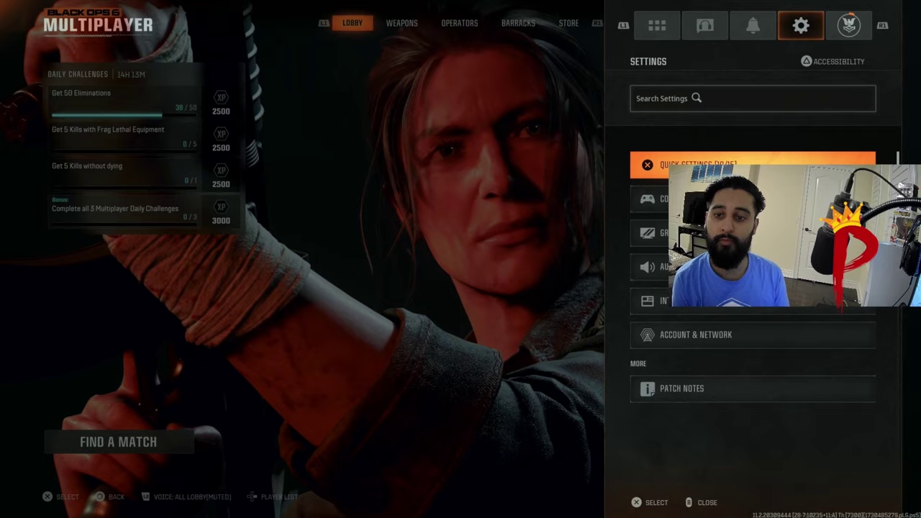
key("Return")
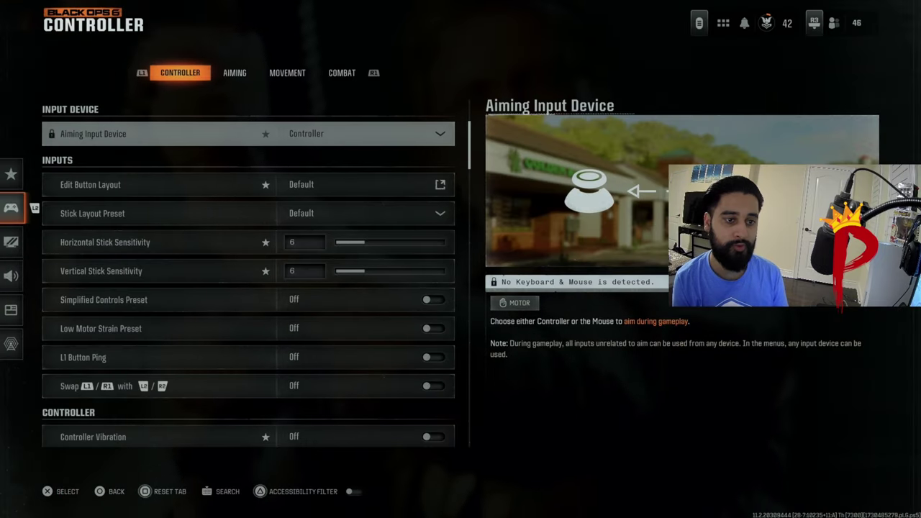
key("Down")
key("Up")
key("Down")
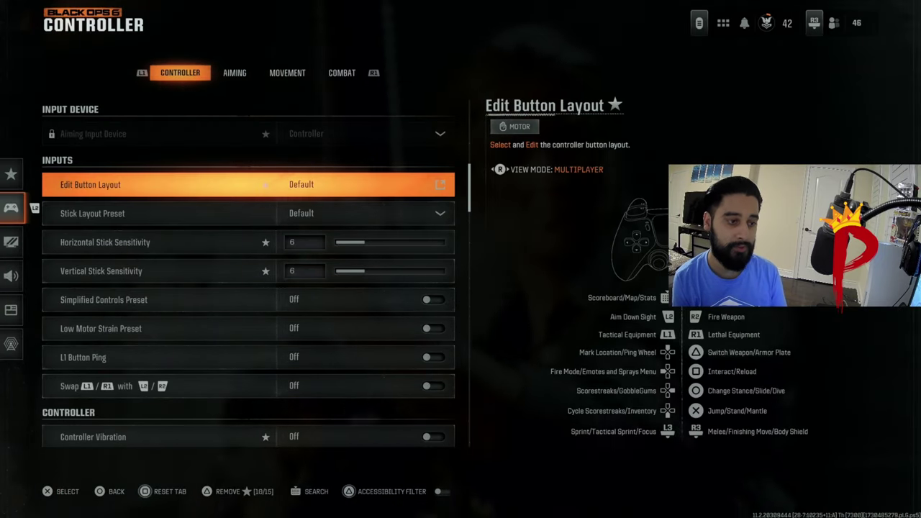
key("Return")
key("Escape")
key("Down")
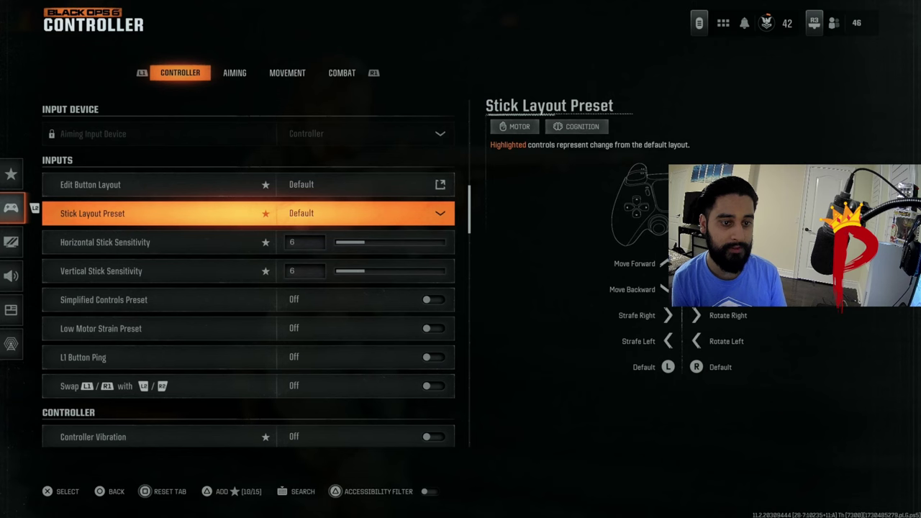
key("Return")
key("Escape")
- Test the stick sliders by lowering horizontal and vertical stick sensitivity to 5
key("Down")
key("Down")
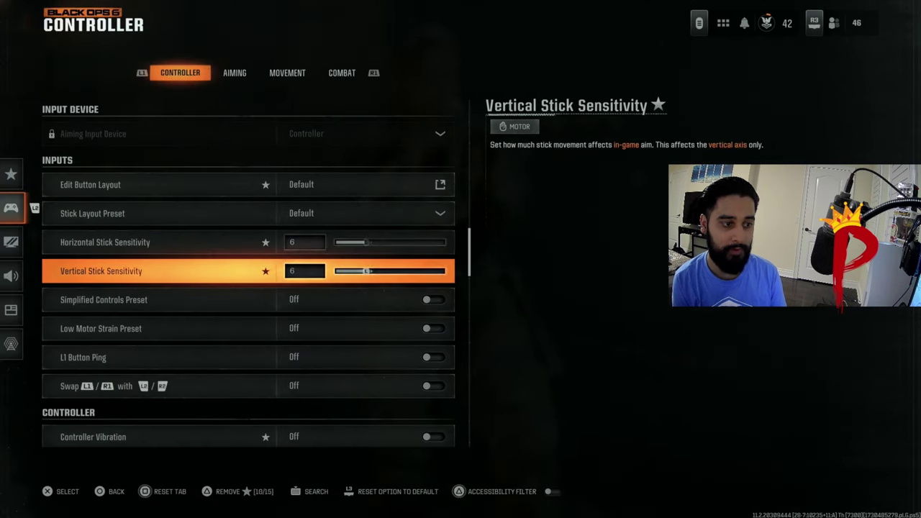
key("Up")
key("Down")
key("Up")
key("Down")
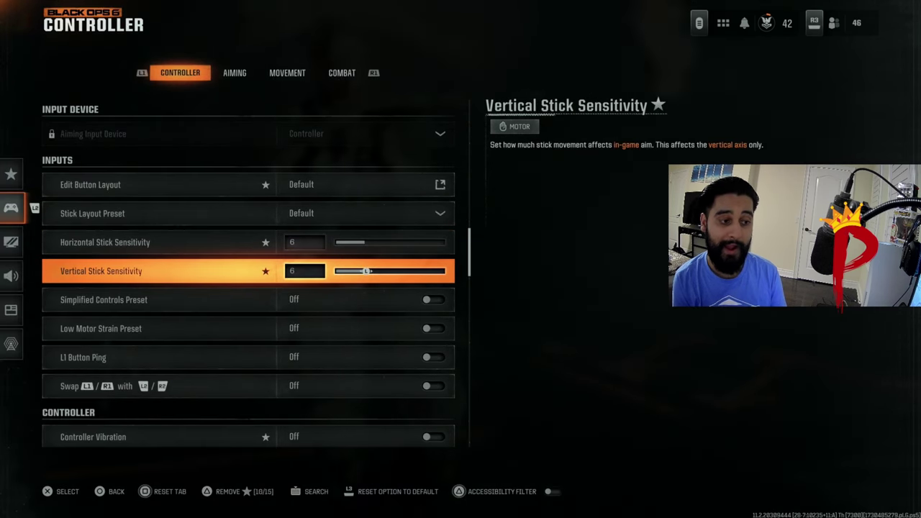
key("Up")
key("Down")
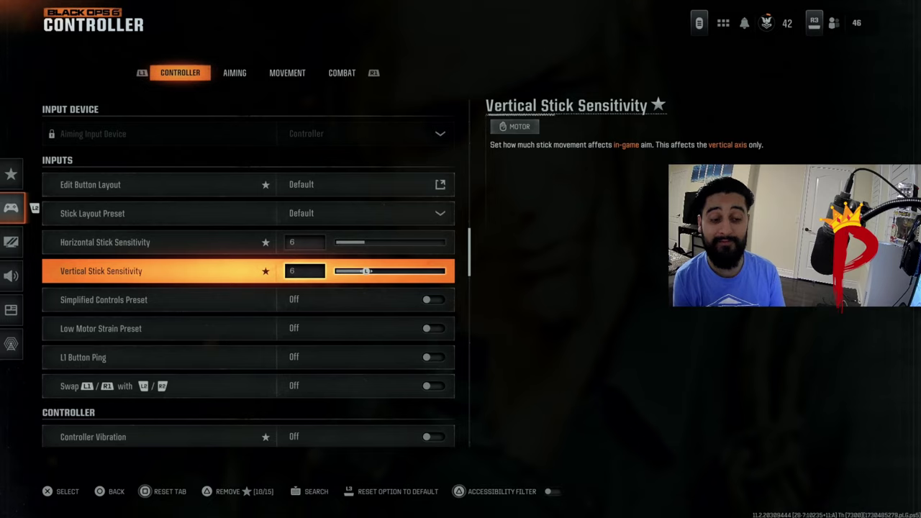
key("Up")
key("Left")
- Raise horizontal stick sensitivity to 6 then 7, and vertical stick sensitivity to 7
key("Down")
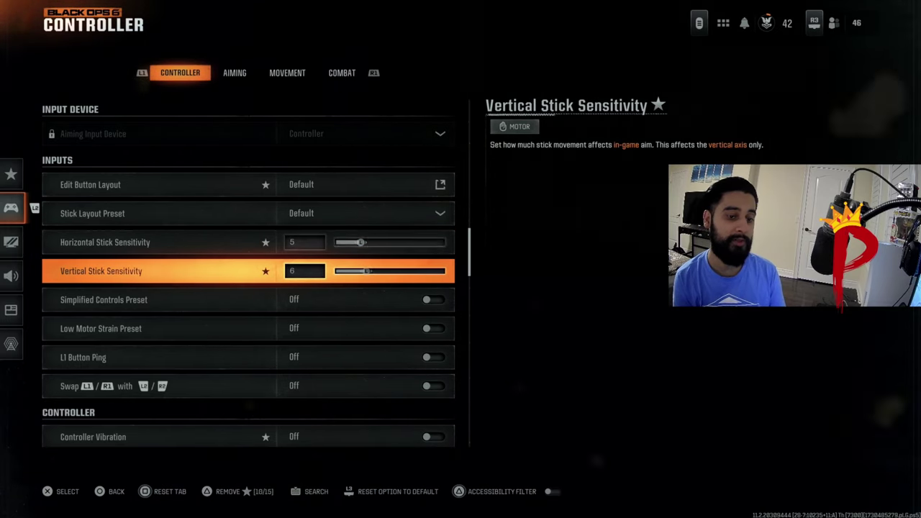
key("Left")
key("Up")
key("Right")
key("Down")
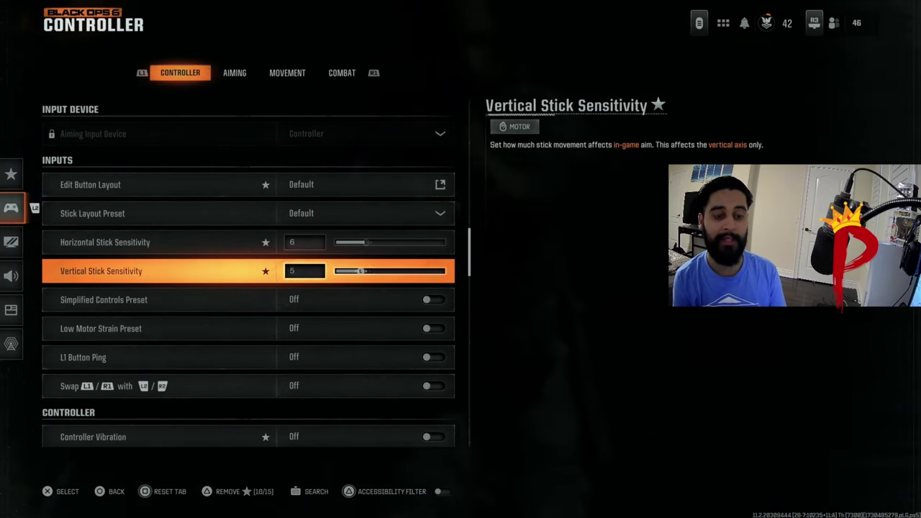
key("Up")
key("Down")
key("Up")
key("Down")
key("Up")
key("Down")
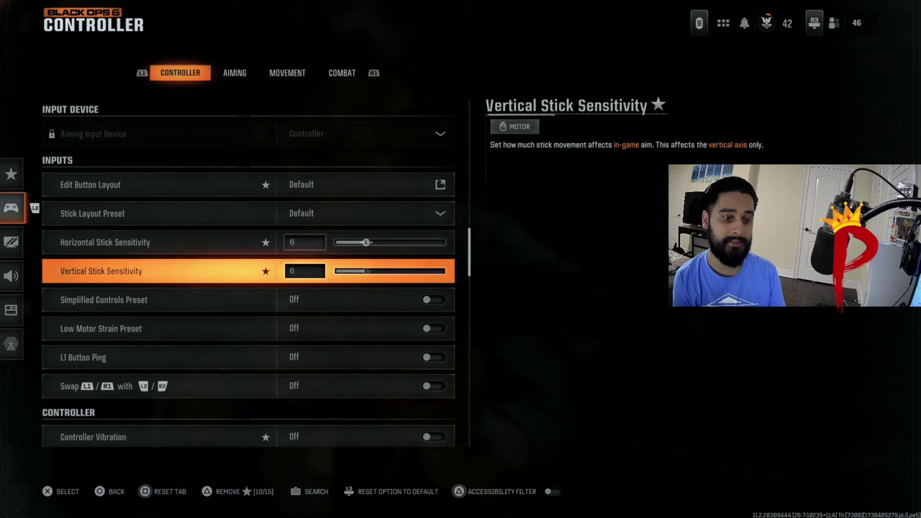
key("Up")
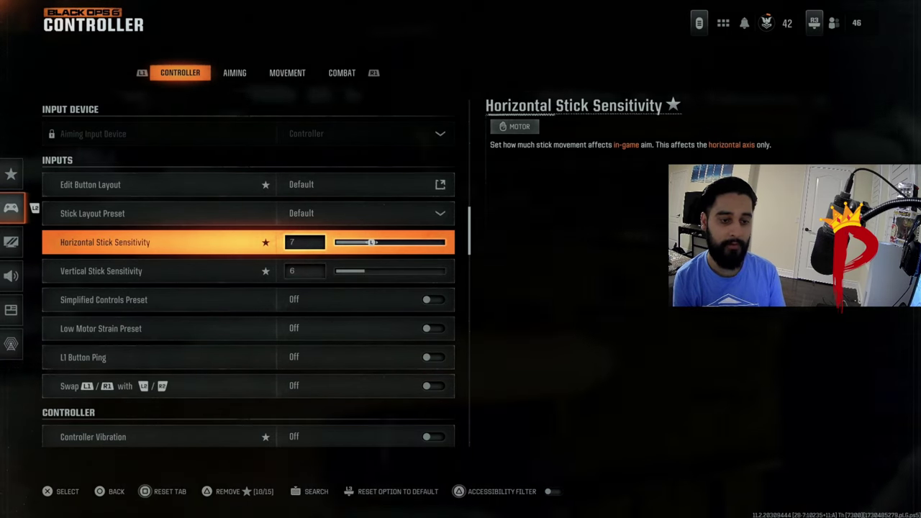
key("Right")
key("Down")
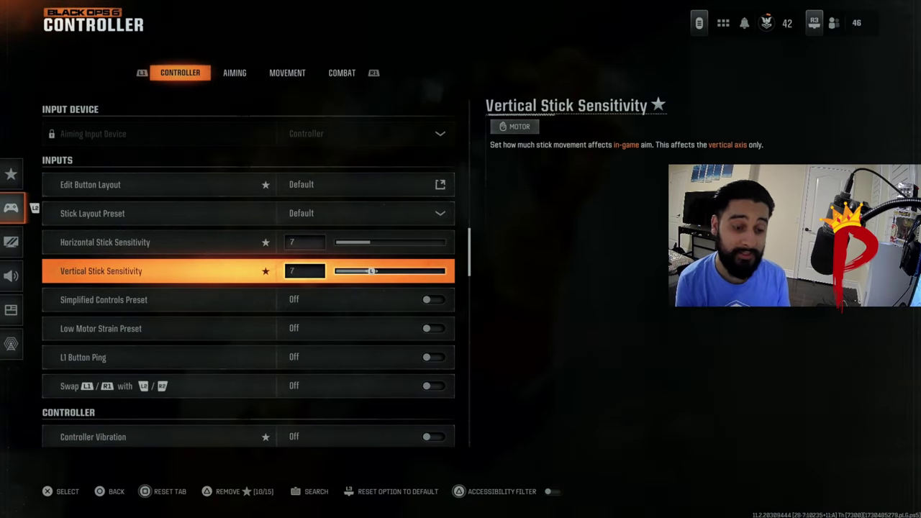
key("Right")
- Return both horizontal and vertical stick sensitivity to 6
key("Up")
key("Down")
key("Up")
key("Down")
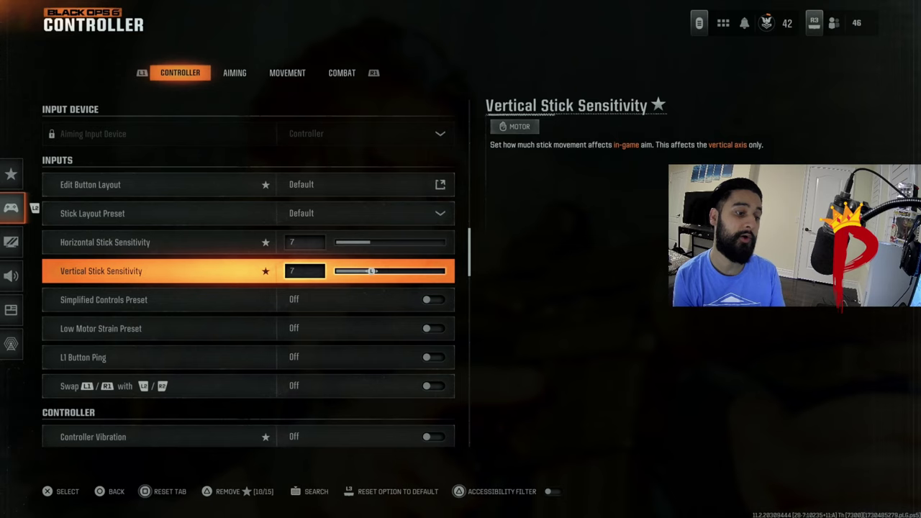
key("Up")
key("Left")
key("Down")
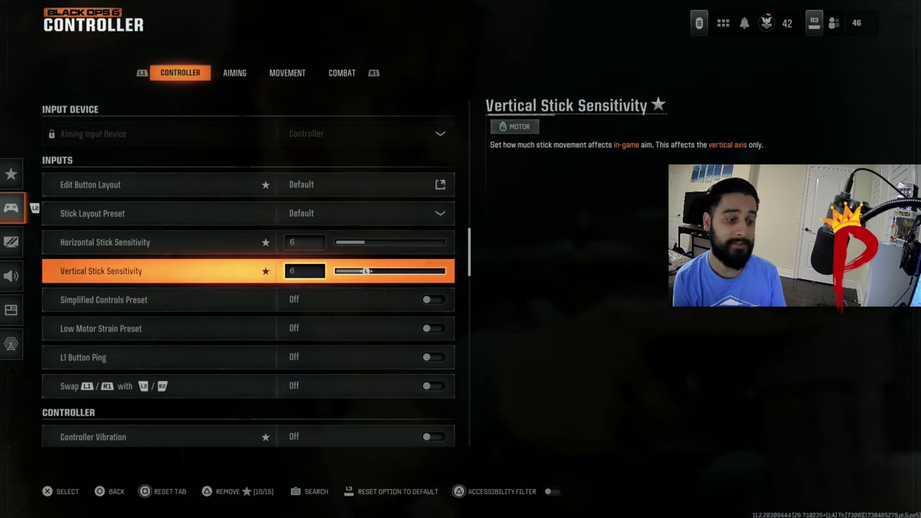
key("Left")
- Review the control presets, L1 ping, vibration, L1/R1 swap and Trigger Effect options
key("Down")
key("Down")
key("Up")
key("Down")
key("Down")
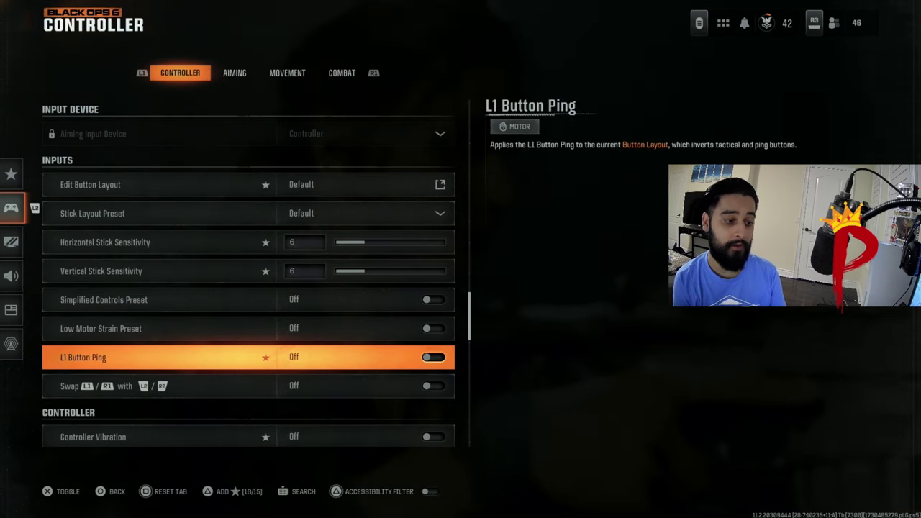
key("Down")
key("Down")
key("Down")
key("Up")
key("Up")
key("Down")
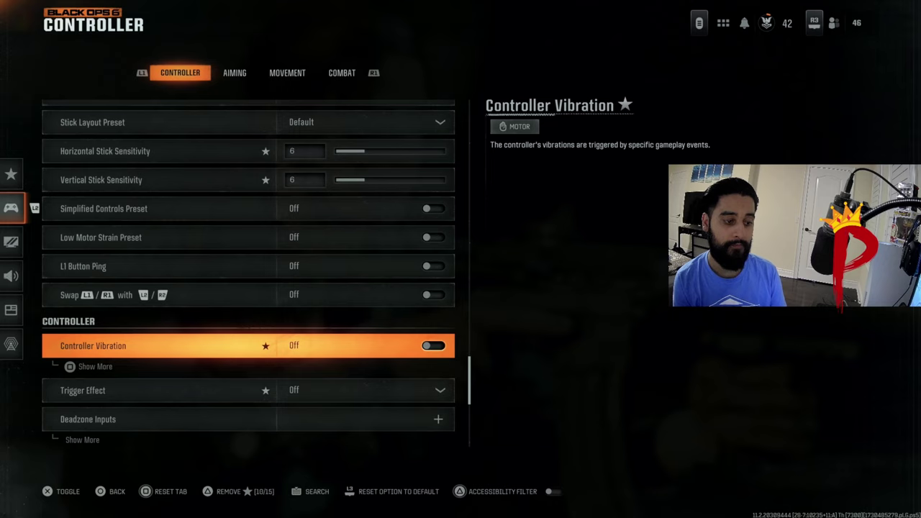
key("Down")
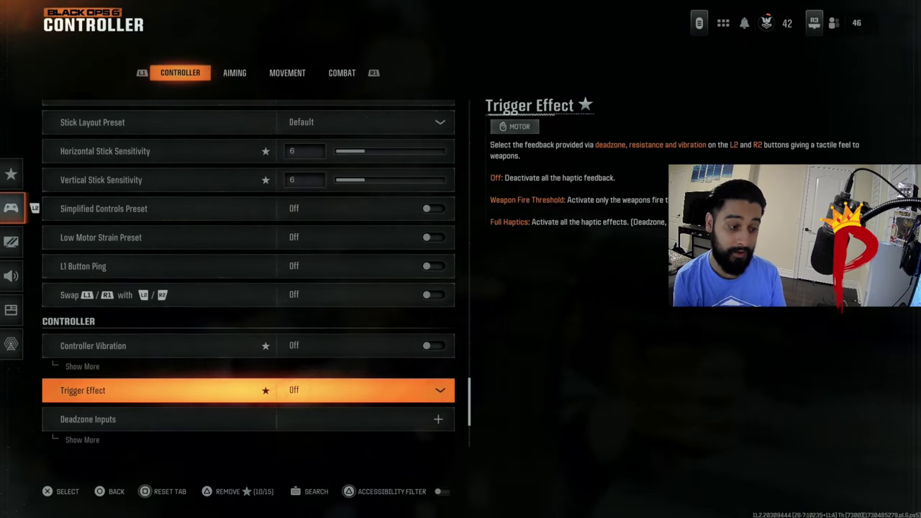
key("Up")
key("Down")
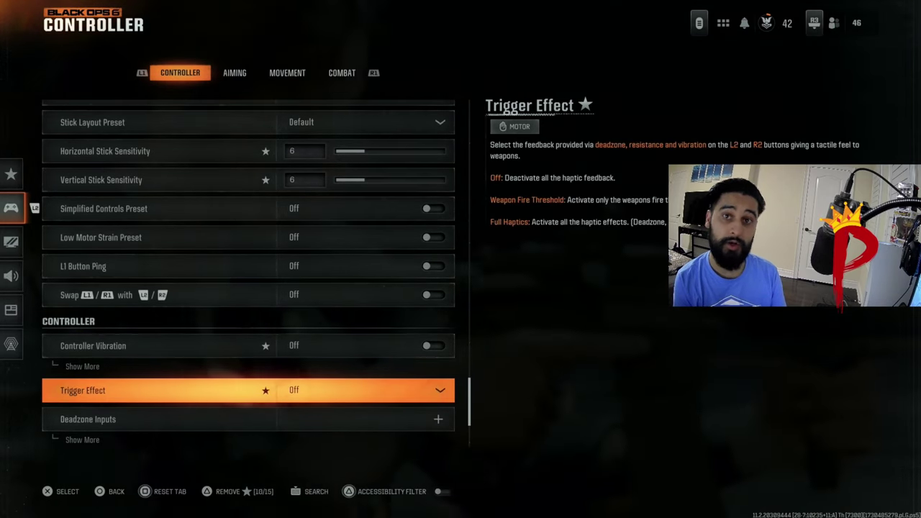
key("Down")
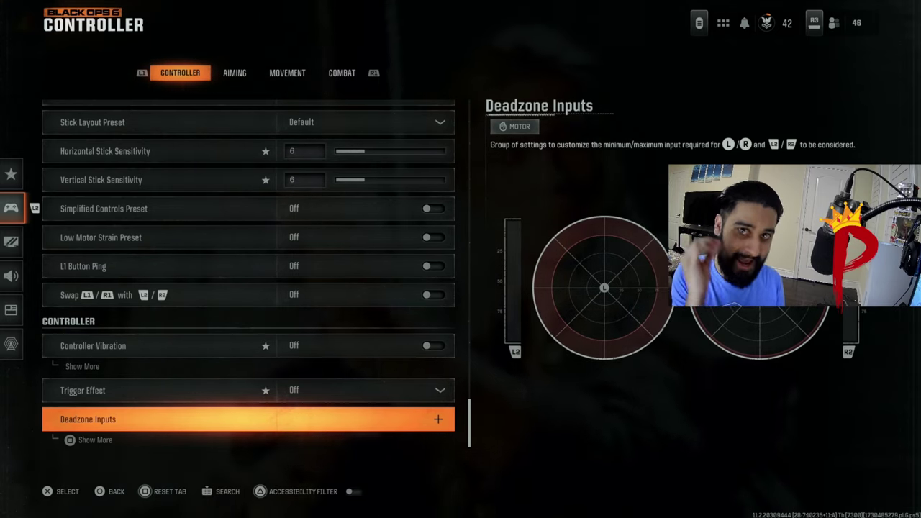
- Expand Deadzone Inputs and check Left Stick Min 1 and Left Stick Max 75
key("Return")
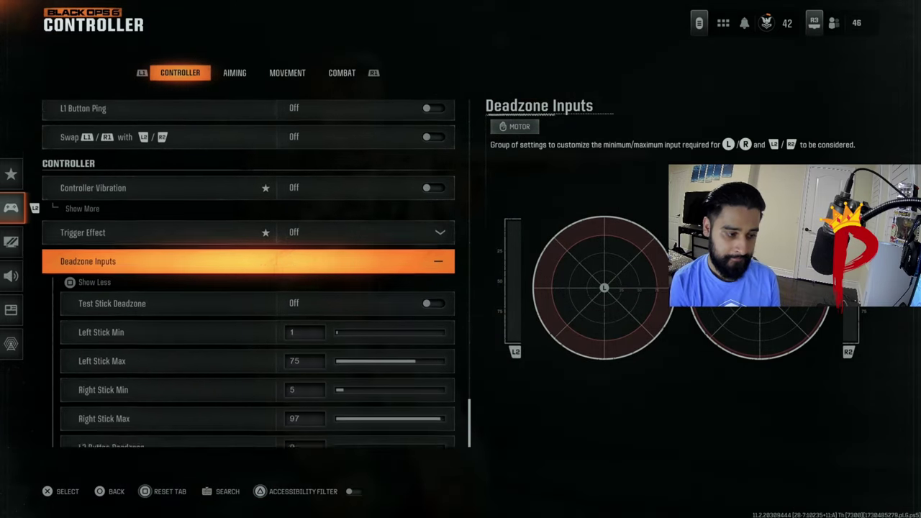
key("Down")
key("Down")
key("Up")
key("Down")
key("Up")
key("Down")
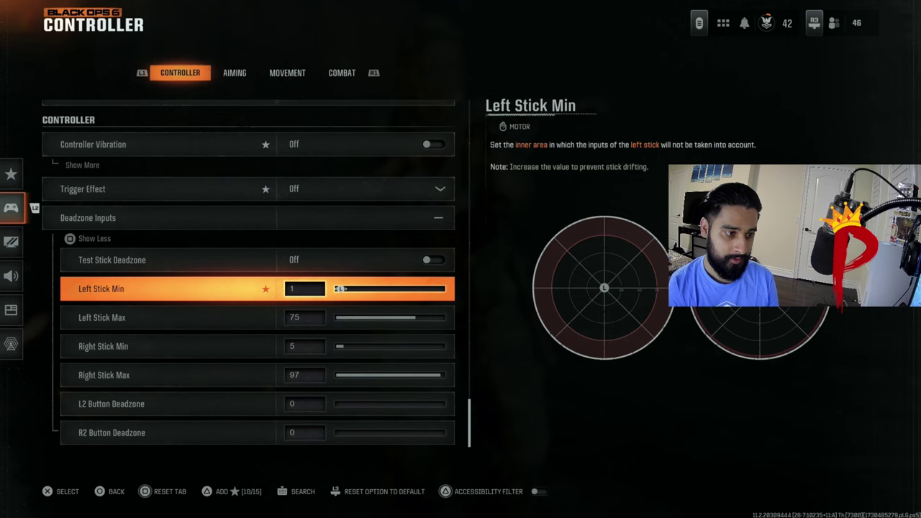
key("Down")
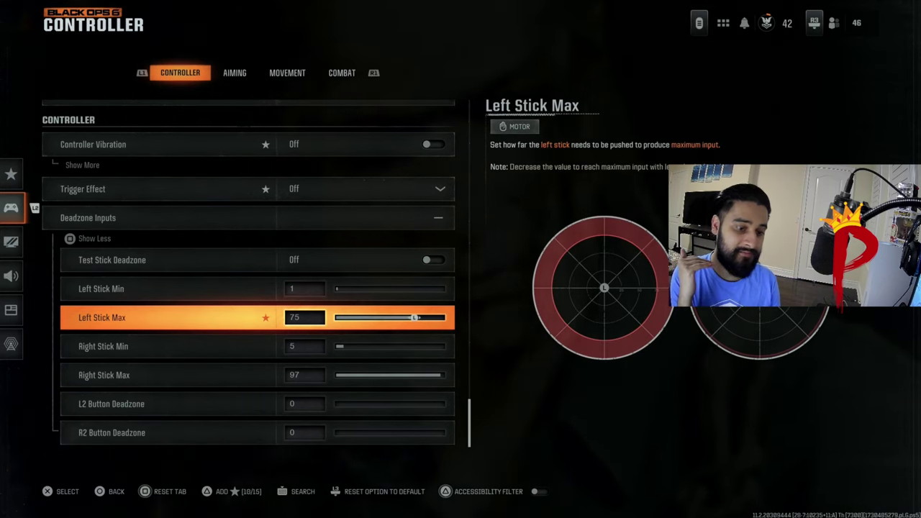
- Check right stick deadzones 5–97 and L2/R2 button deadzones at 0, then collapse the group
key("Down")
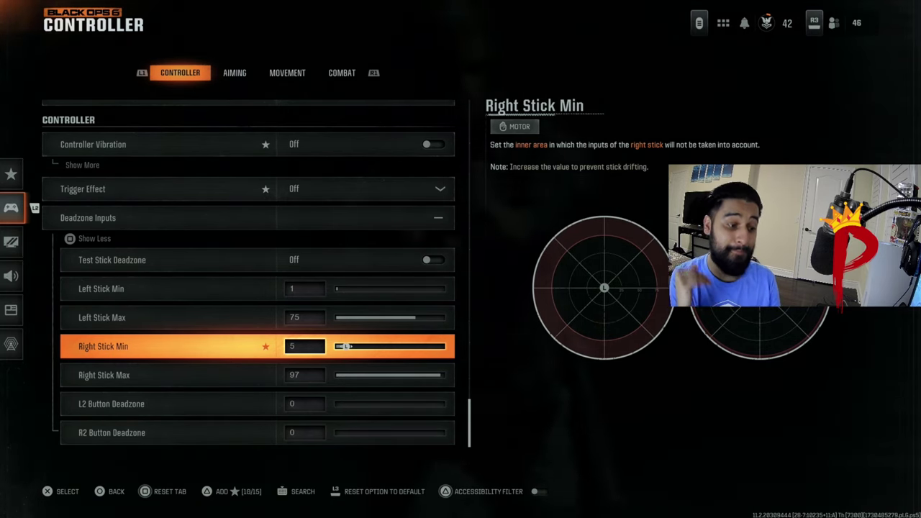
key("Down")
key("Down")
key("Down")
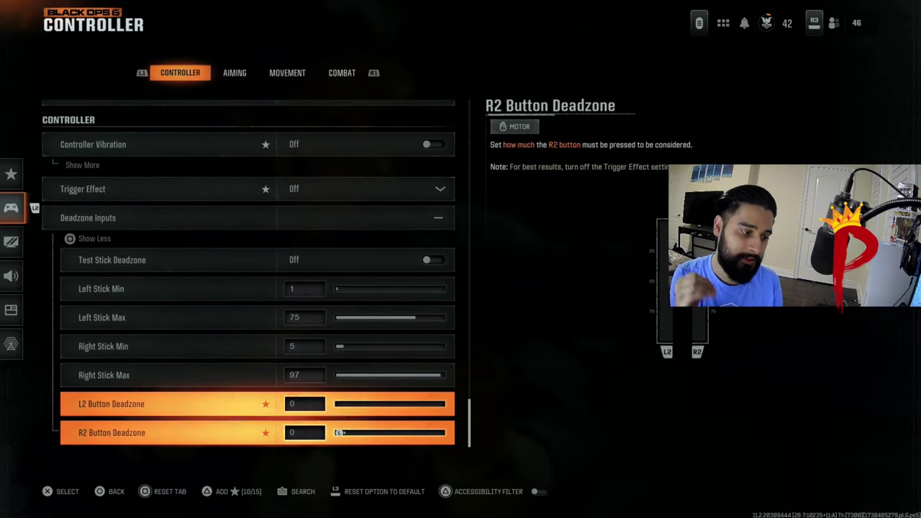
key("Up")
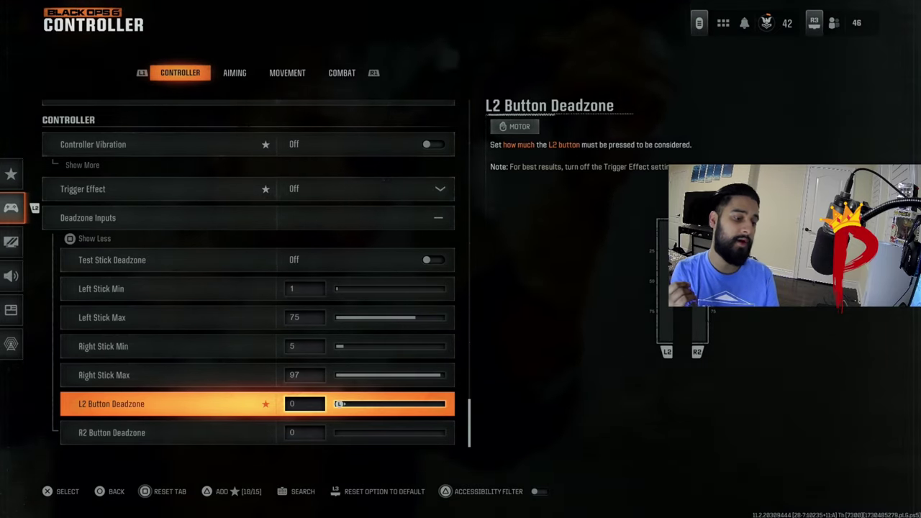
key("Down")
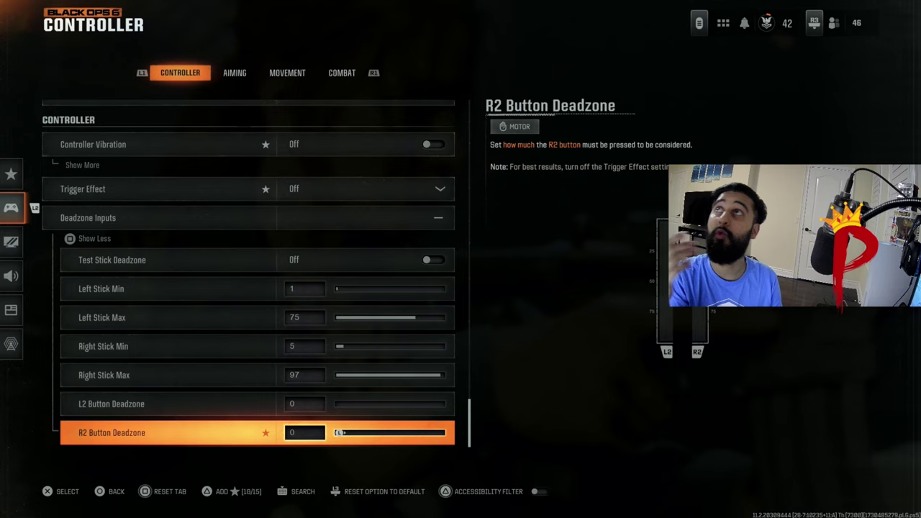
key("Up")
key("Up")
key("Up")
key("Up")
key("Up")
key("Up")
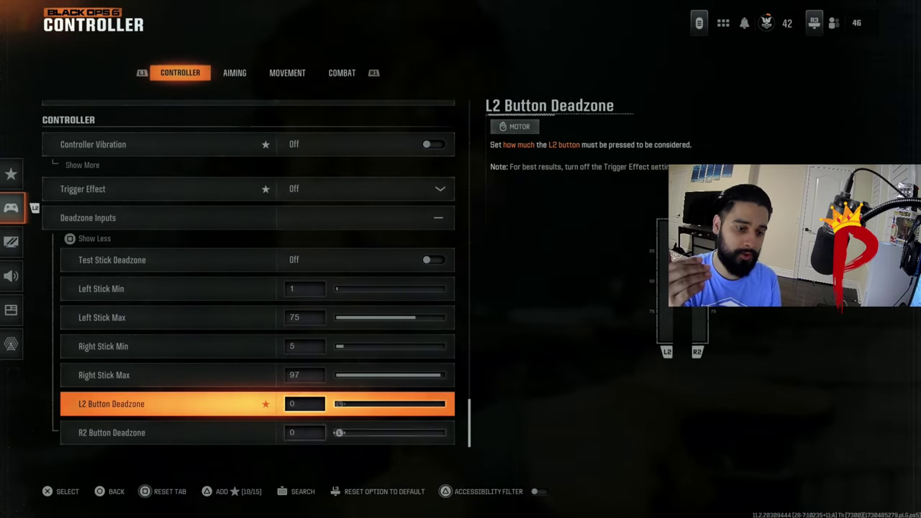
key("Down")
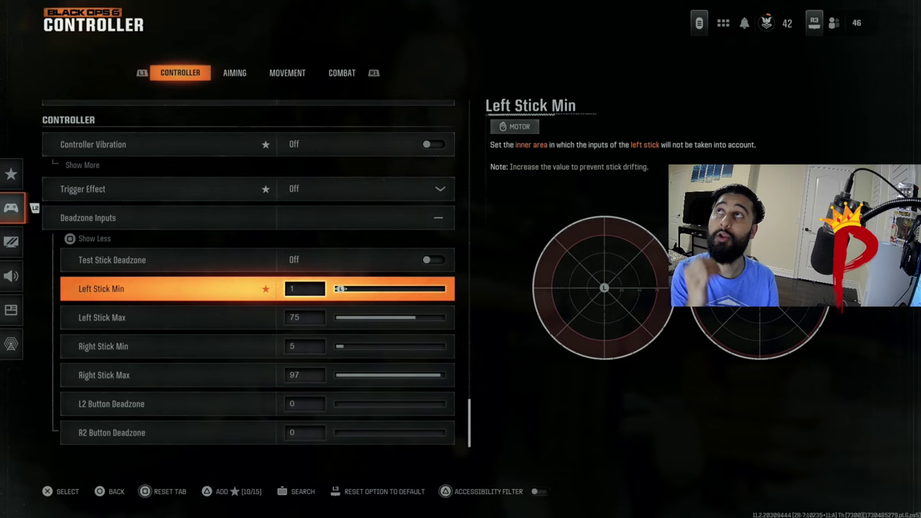
key("Up")
key("Up")
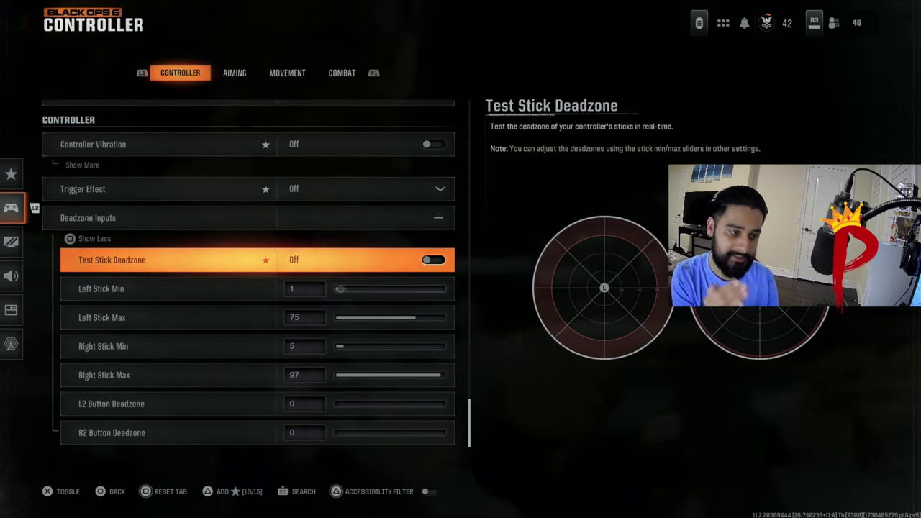
key("Down")
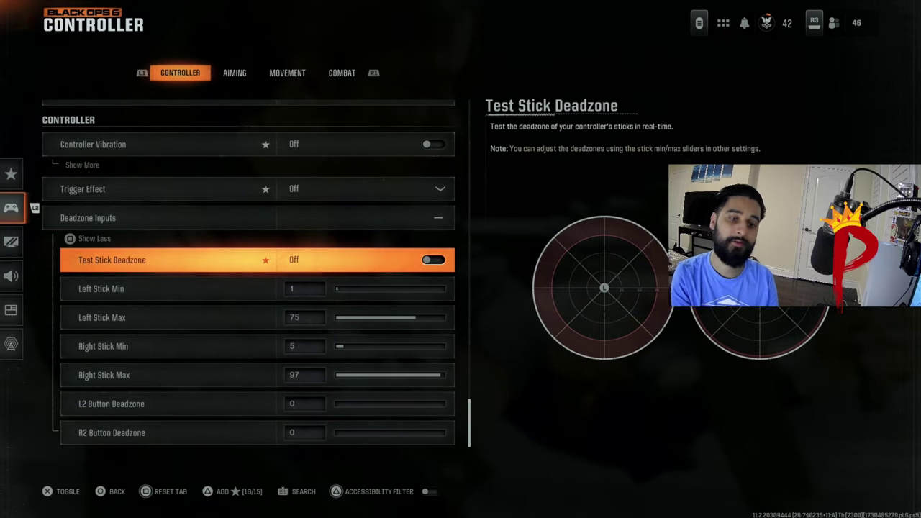
key("Up")
- Switch to the Aiming tab and confirm every Sensitivity Multiplier slider reads 1.00
key("Return")
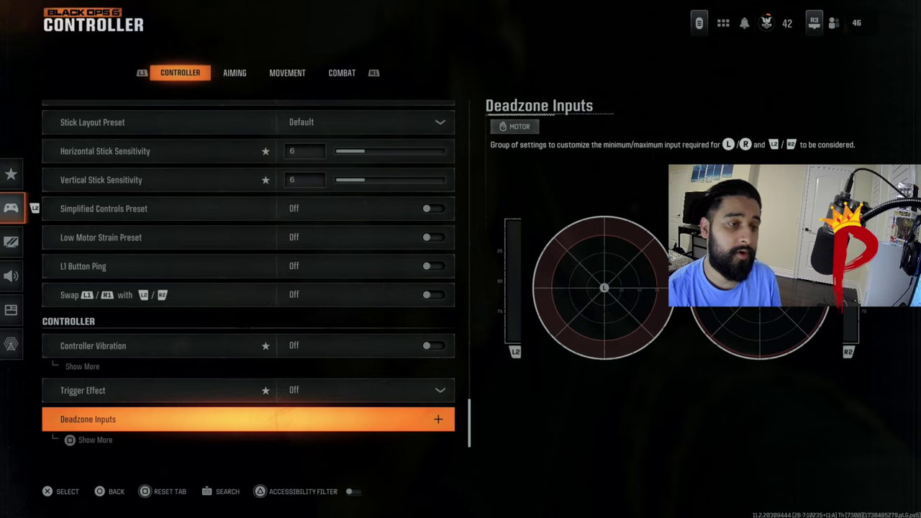
key("e")
key("Down")
key("Up")
key("Return")
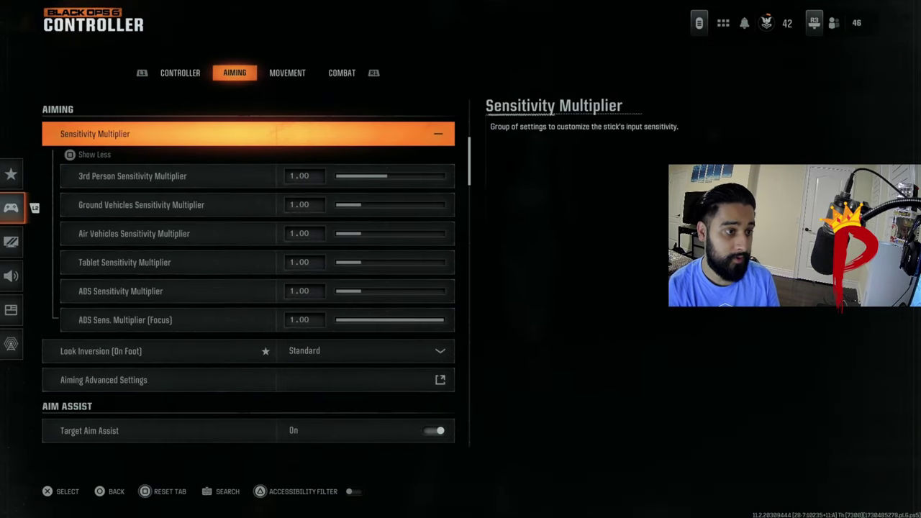
key("Down")
key("Down")
key("Down")
key("Down")
key("Down")
key("Down")
key("Up")
key("Up")
key("Up")
key("Up")
key("Up")
key("Up")
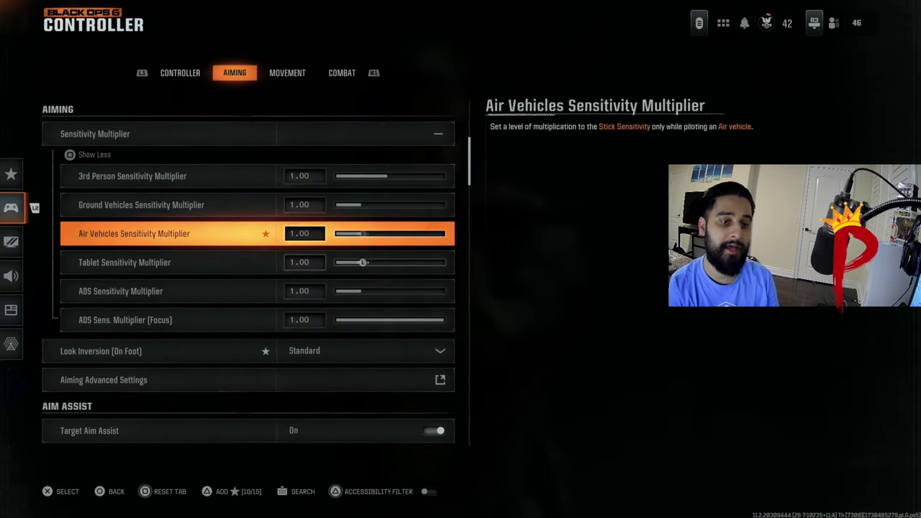
key("Down")
key("Down")
key("Down")
key("Down")
key("Down")
key("Down")
key("Up")
key("Up")
key("Up")
key("Up")
key("Up")
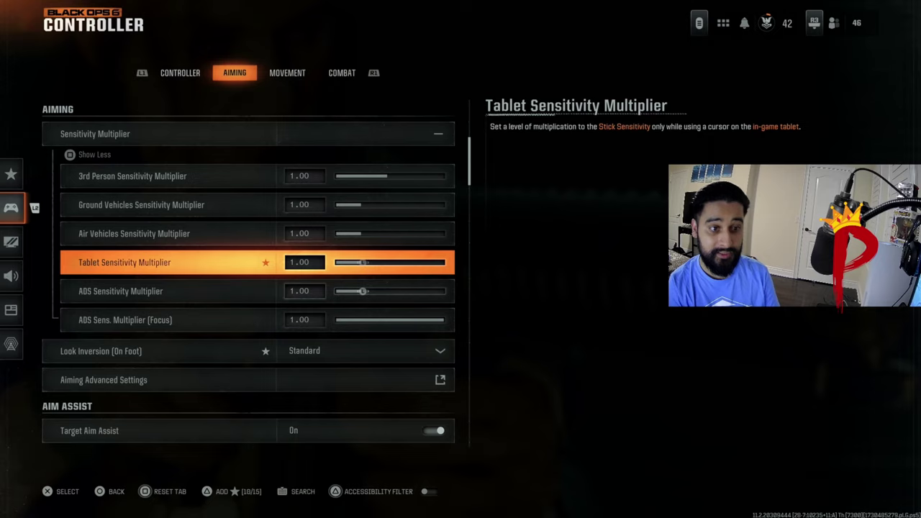
key("Up")
key("Down")
key("Down")
key("Down")
key("Down")
key("Down")
key("Down")
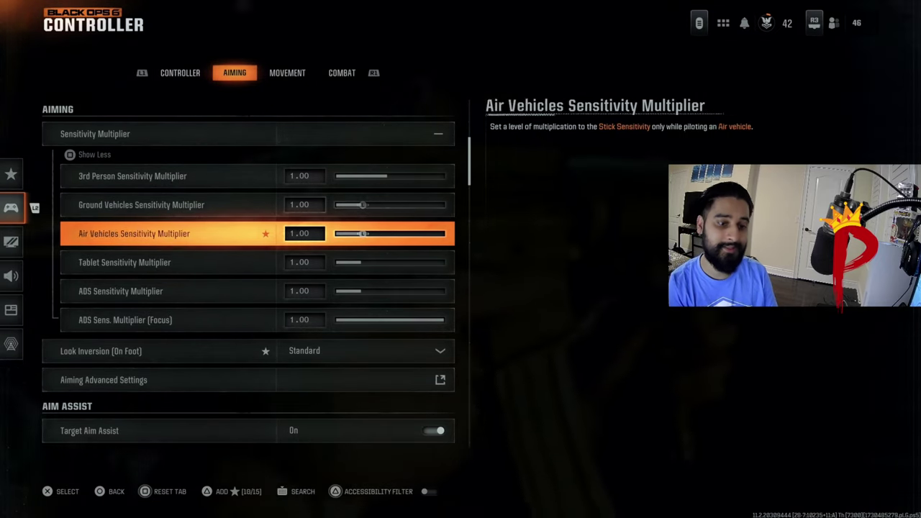
key("Up")
key("Up")
key("Up")
key("Up")
key("Up")
key("Up")
key("Return")
- Keep Look Inversion (On Foot) at Standard
key("Down")
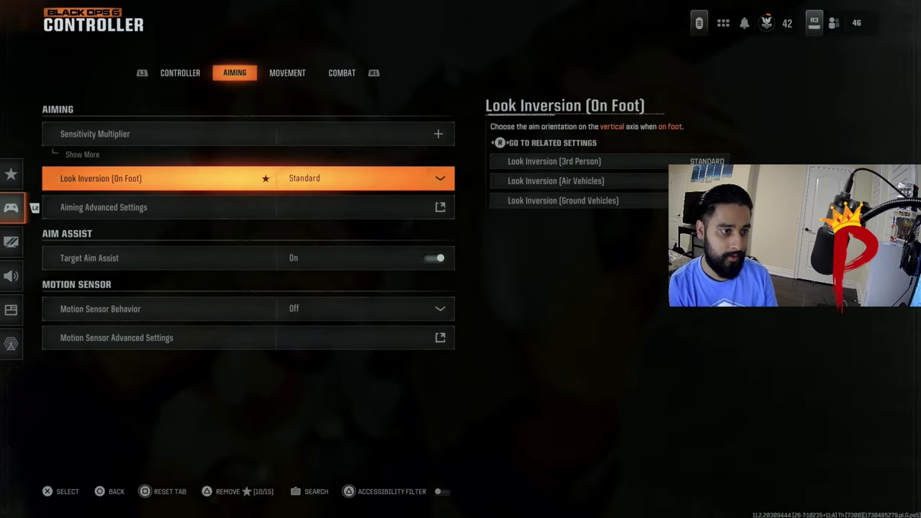
key("Return")
key("Escape")
key("Down")
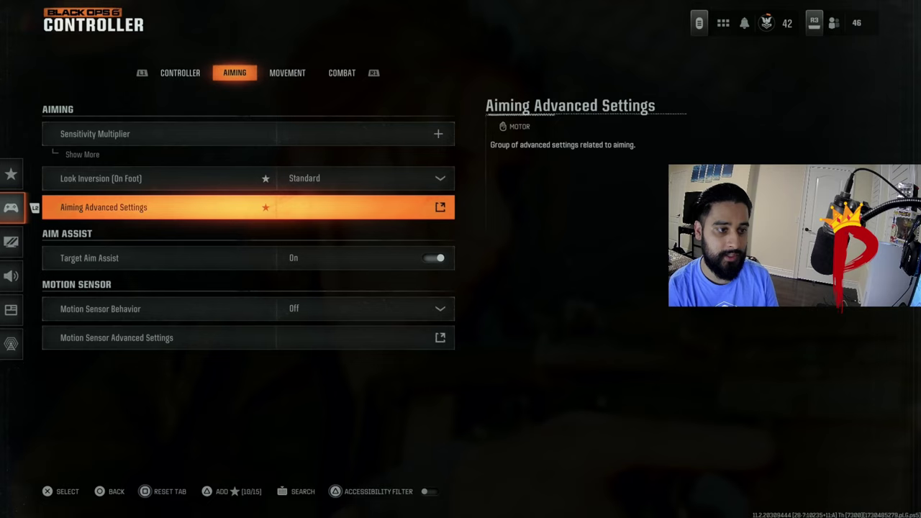
- In Aiming Advanced Settings, keep ADS transition timing Gradual and 3rd person ADS correction Assist
key("Return")
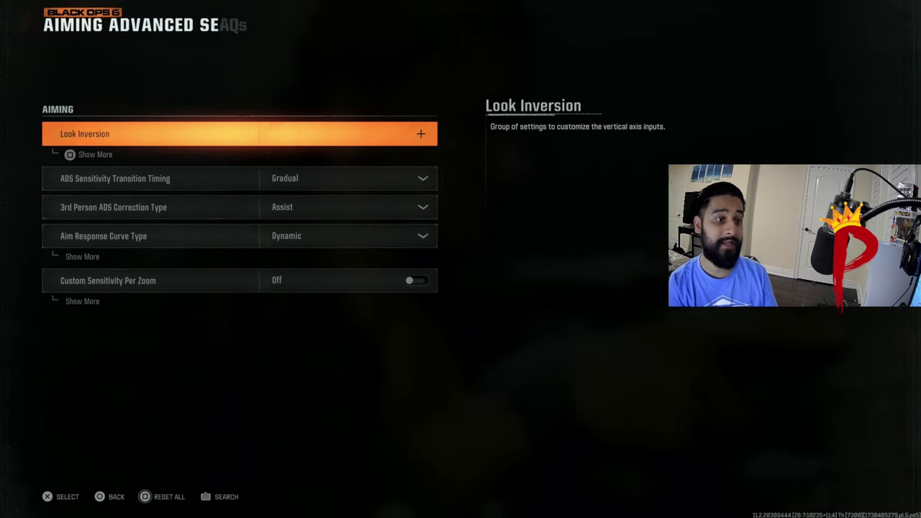
key("Down")
key("Up")
key("Return")
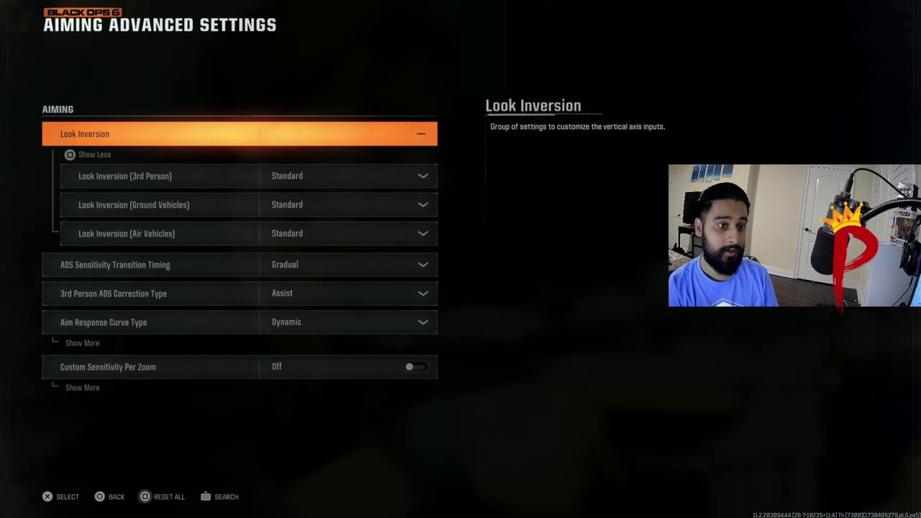
key("Return")
key("Down")
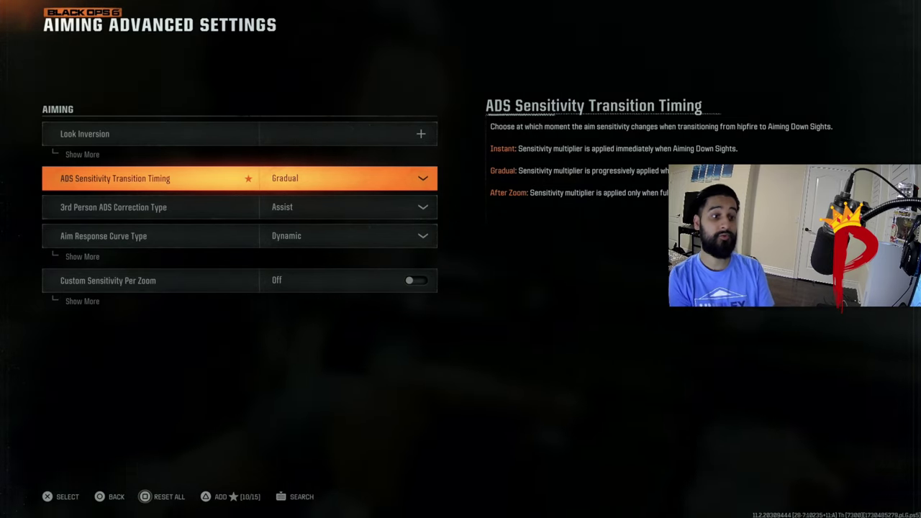
key("Return")
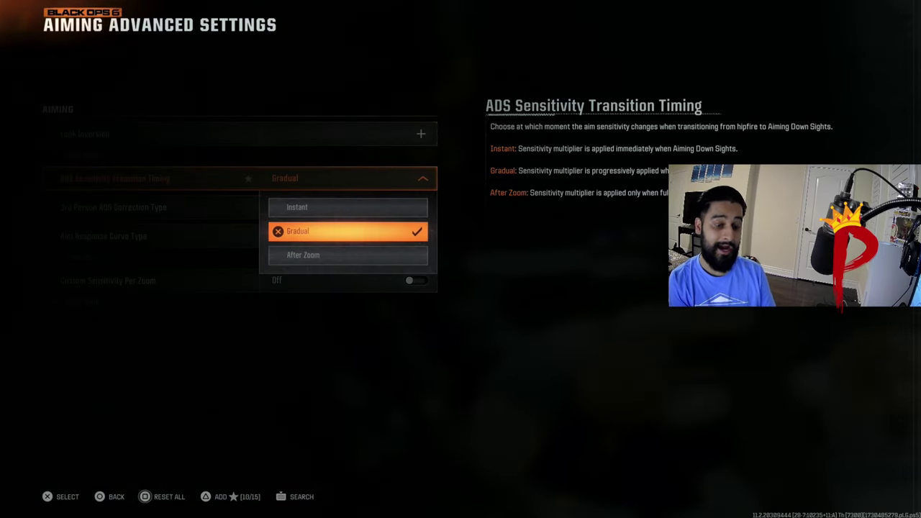
key("Return")
key("Down")
key("Return")
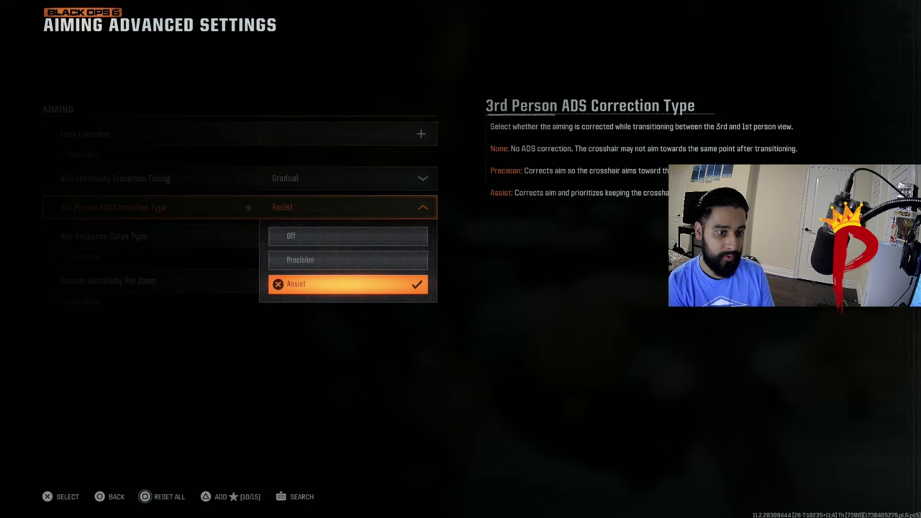
key("Return")
key("Down")
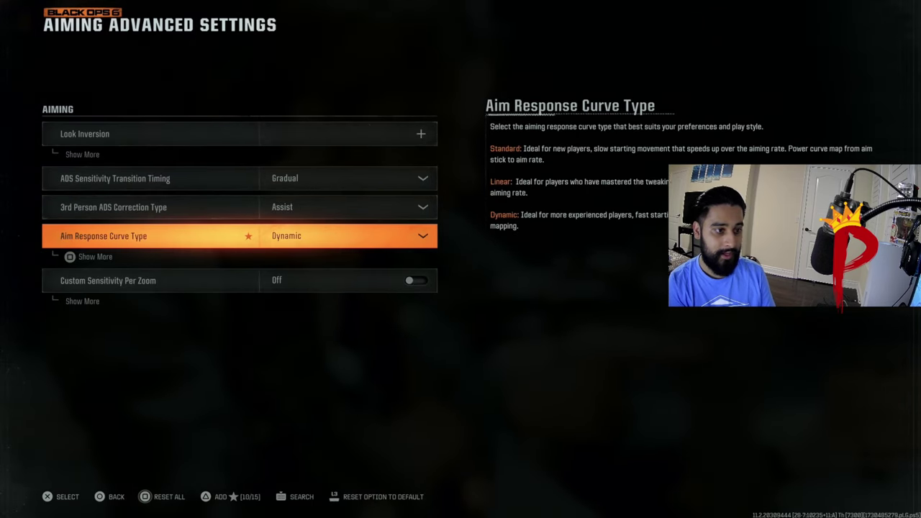
- Keep the Aim Response Curve Type at Dynamic
key("f")
key("f")
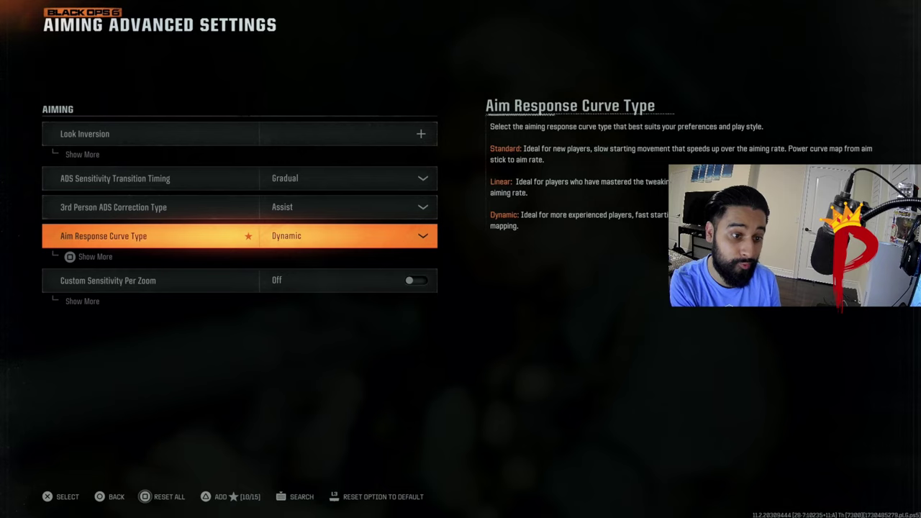
key("Return")
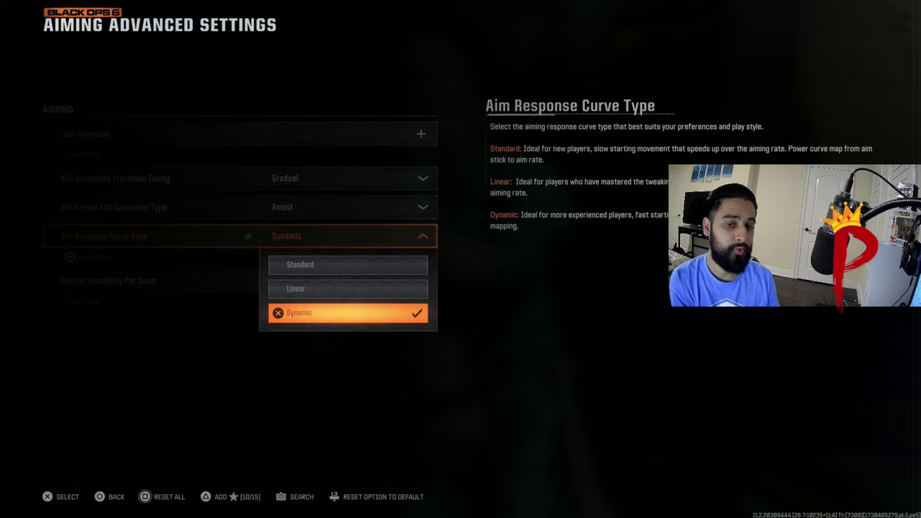
key("Escape")
key("Down")
key("Up")
key("Up")
key("Up")
key("Up")
key("Up")
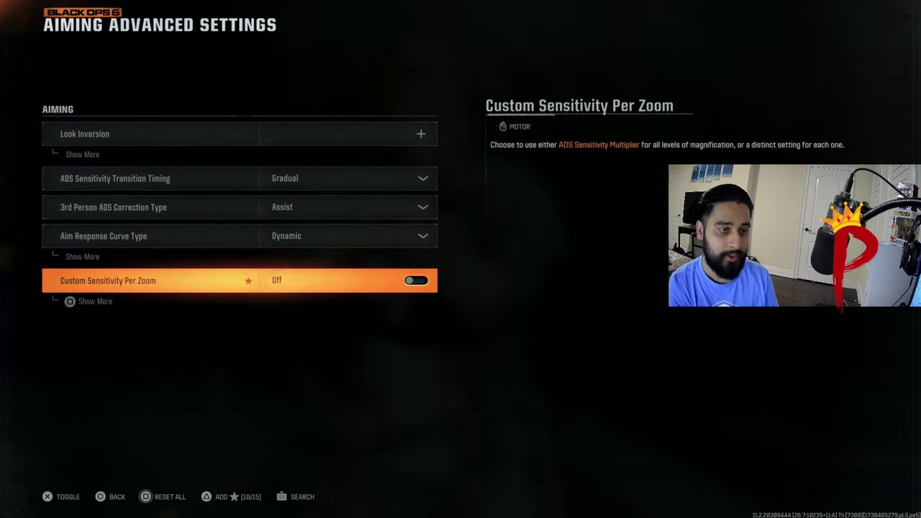
key("Up")
- Set the aim response curve Slope Scale to 0.82 and review the per-zoom ADS multipliers
key("x")
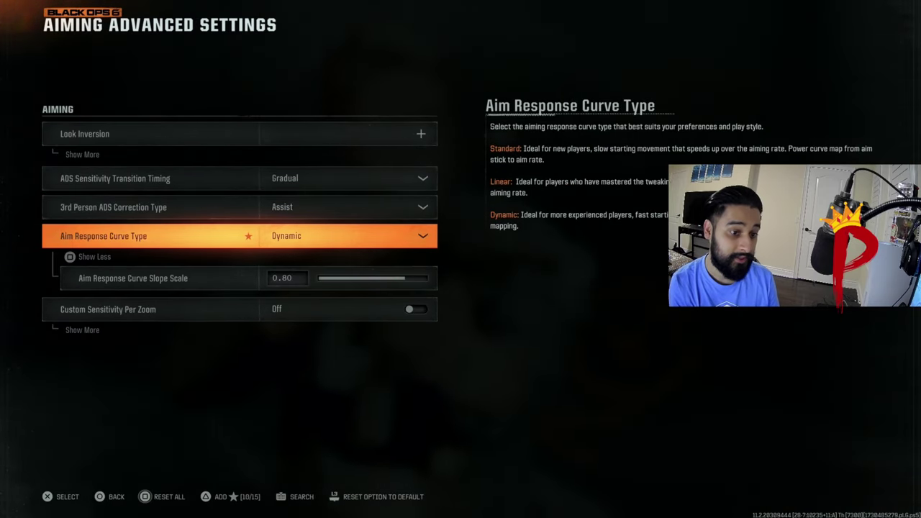
key("Down")
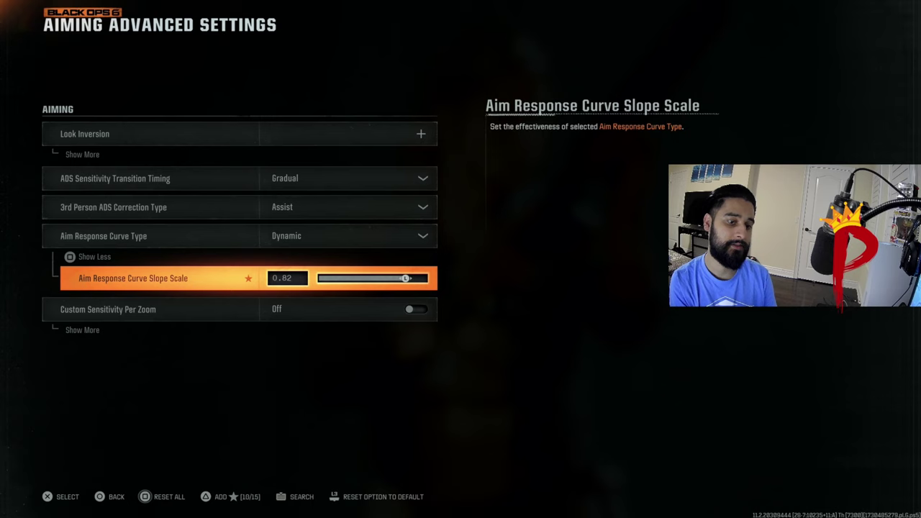
key("Up")
key("x")
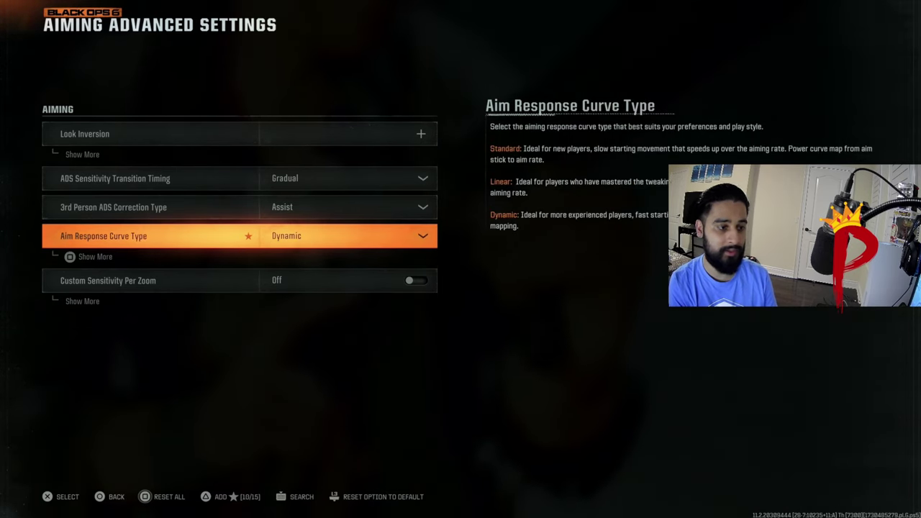
key("Down")
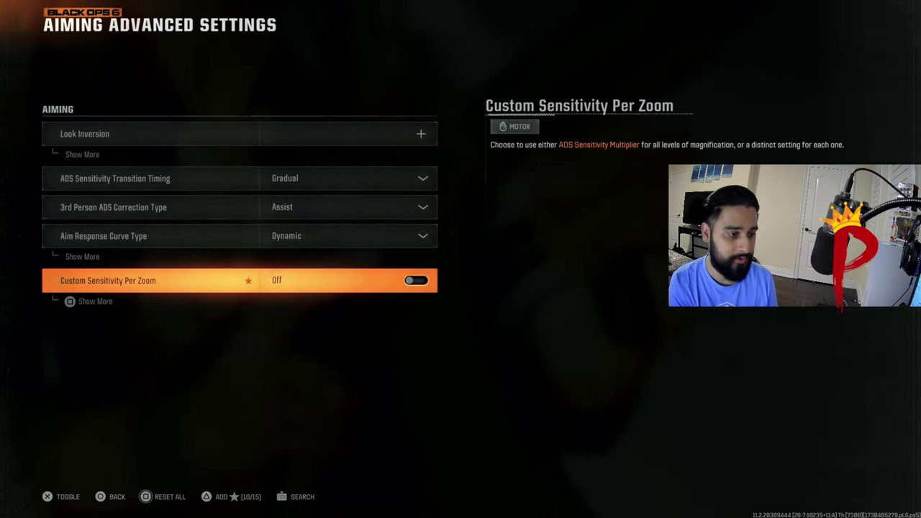
key("x")
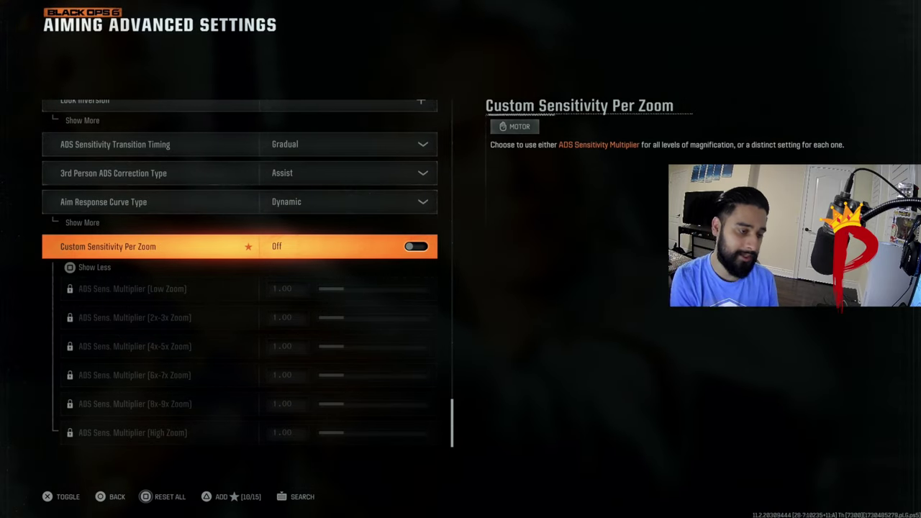
key("x")
key("Up")
key("Up")
- Back on the Aiming tab, keep Target Aim Assist On and browse Motion Sensor Advanced Settings
key("Down")
key("Down")
key("Escape")
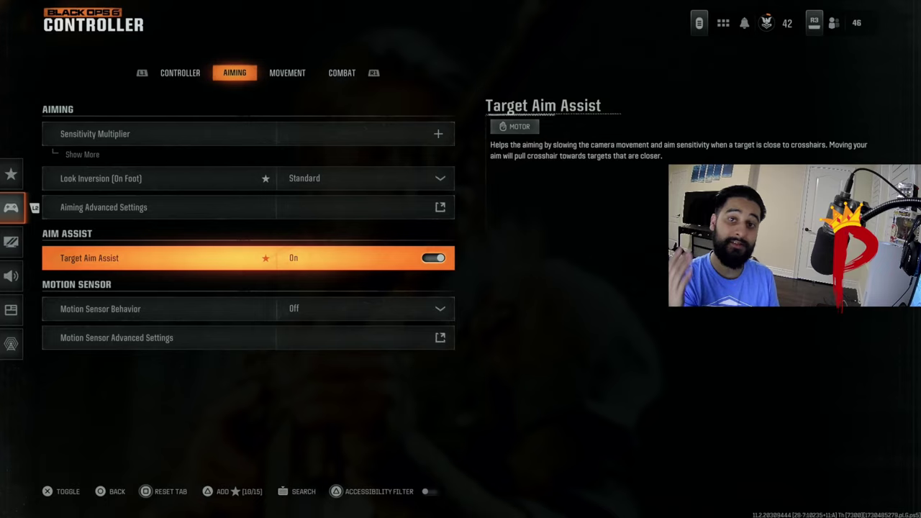
key("Down")
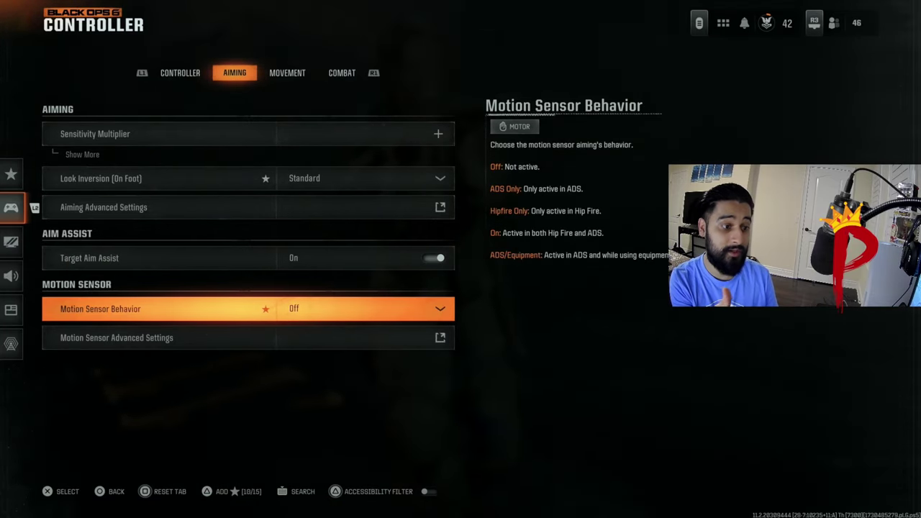
key("Down")
key("Return")
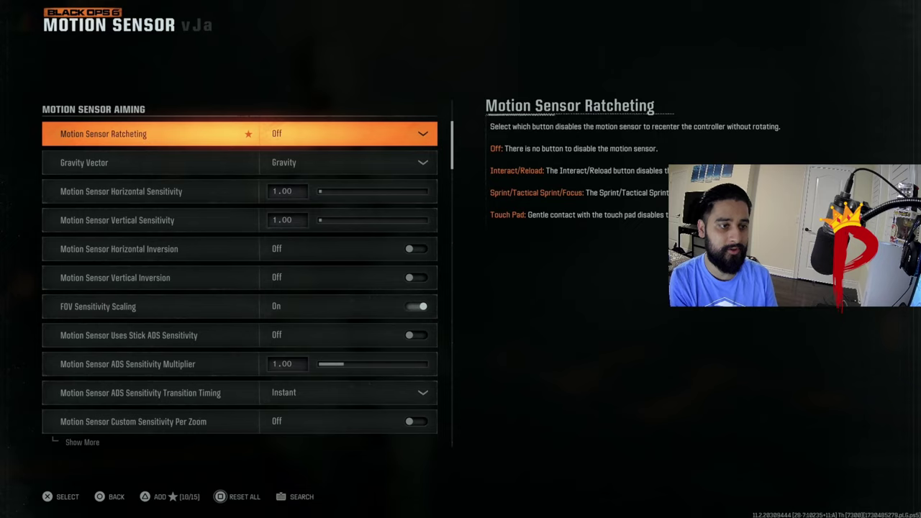
key("Down")
key("Down")
key("Down")
key("Down")
key("Down")
key("Down")
key("Down")
key("Down")
key("Down")
key("Down")
key("Down")
key("Down")
key("Down")
key("Down")
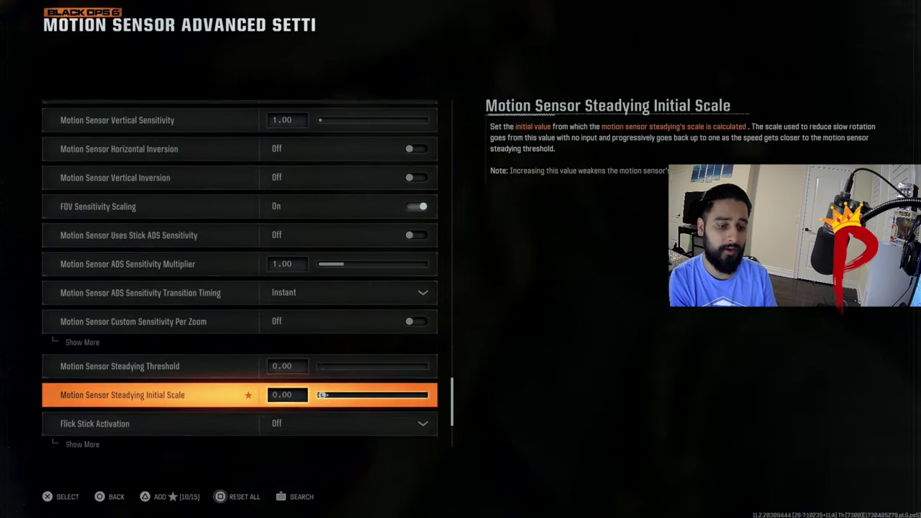
key("Up")
key("Up")
key("Escape")
key("Up")
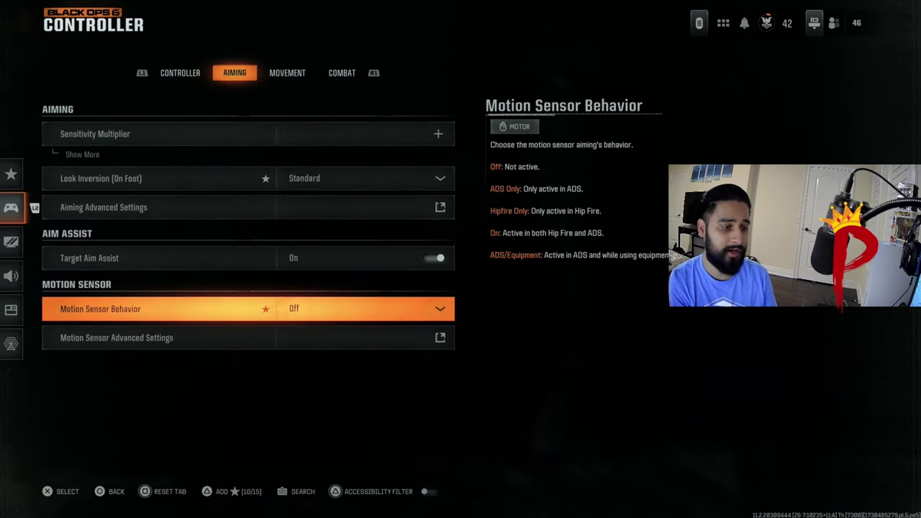
- Leave Motion Sensor Behavior set to Off
key("Down")
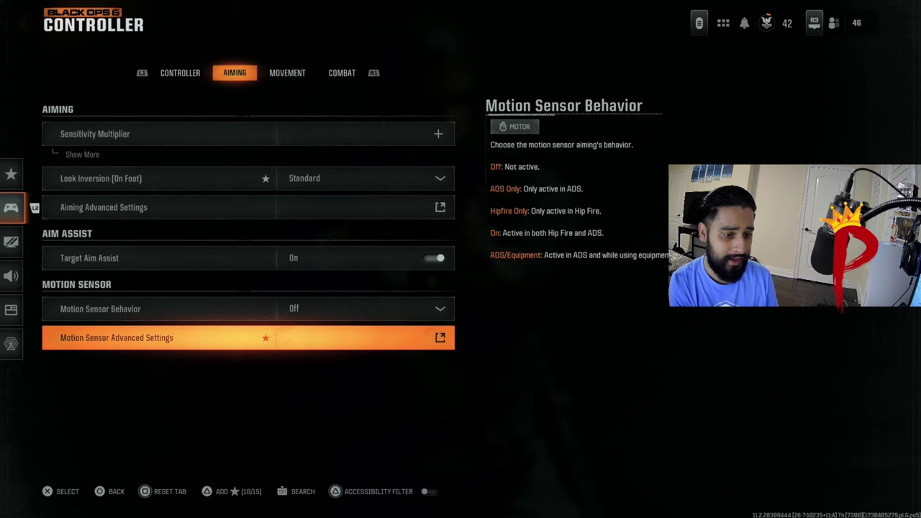
key("Up")
key("Return")
key("Escape")
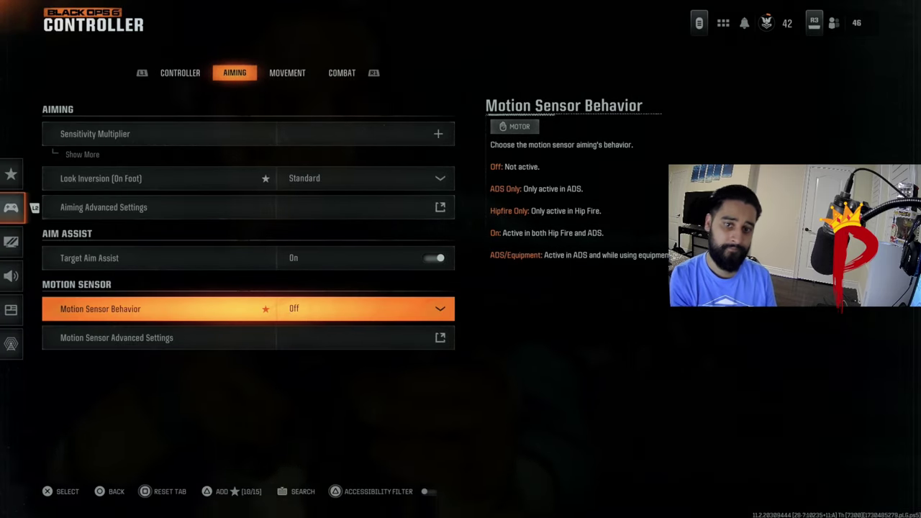
- On the Movement tab, keep Sprint Assist set to Tactical Sprint Assist and reveal its sub-options
key("e")
key("Down")
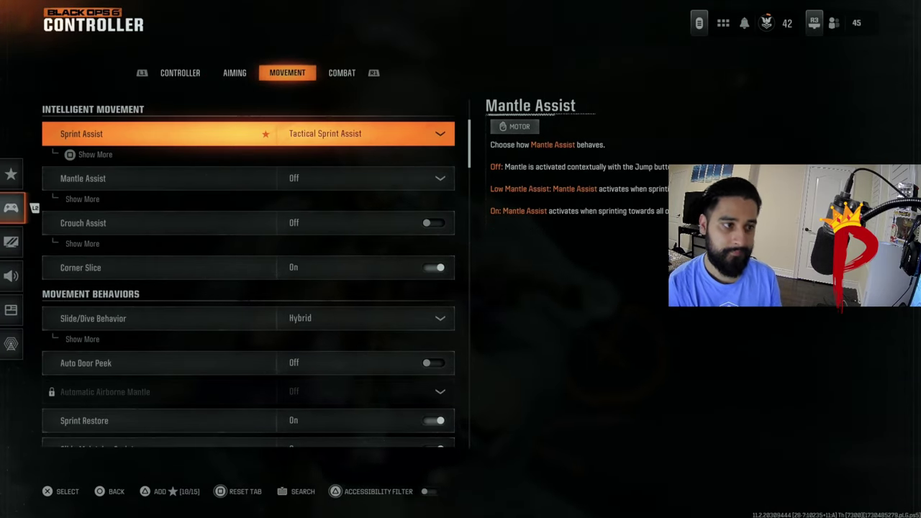
key("Up")
key("Return")
key("Escape")
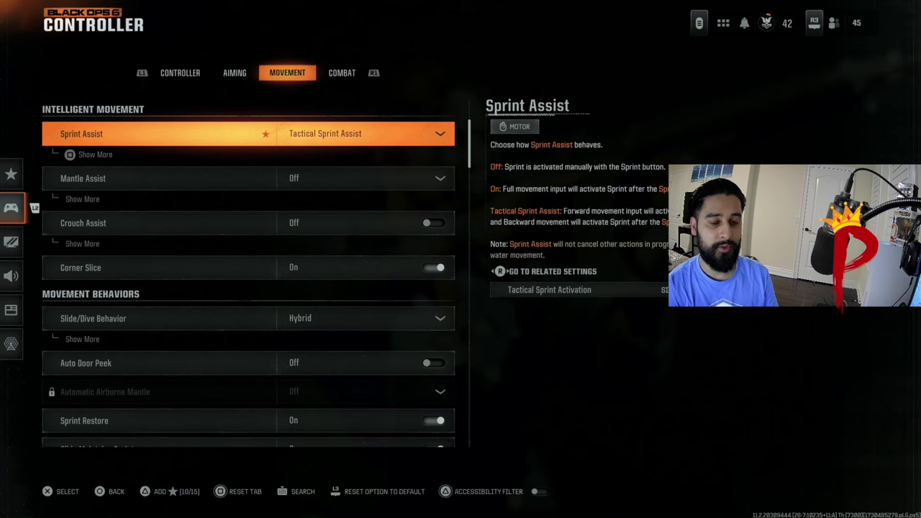
key("Return")
key("Up")
key("Down")
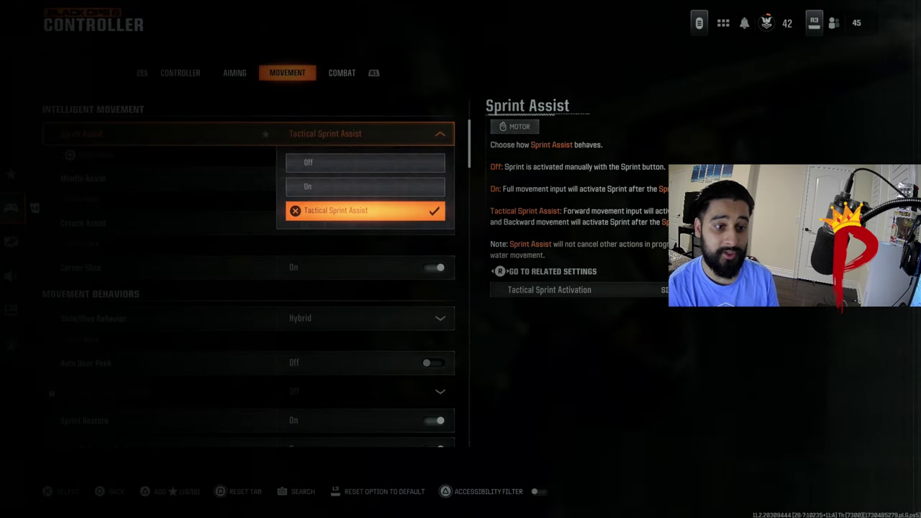
key("Up")
key("Up")
key("Down")
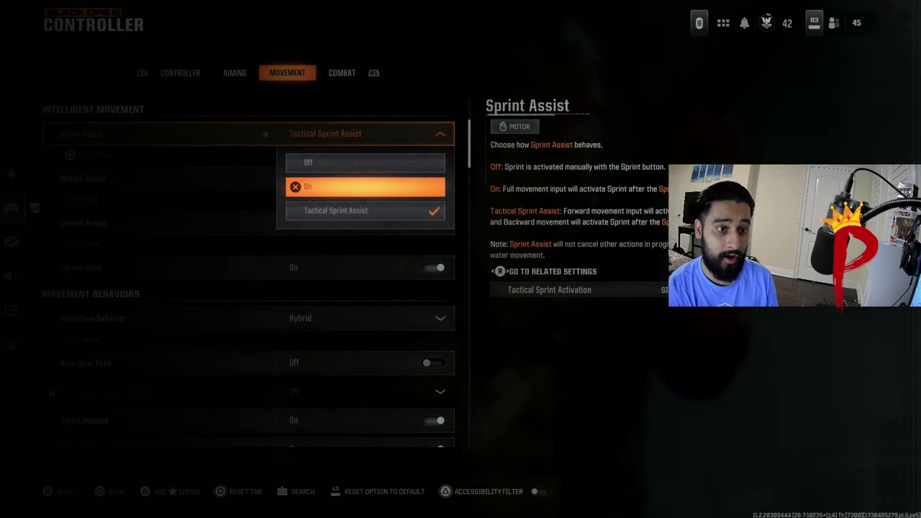
key("Down")
key("Return")
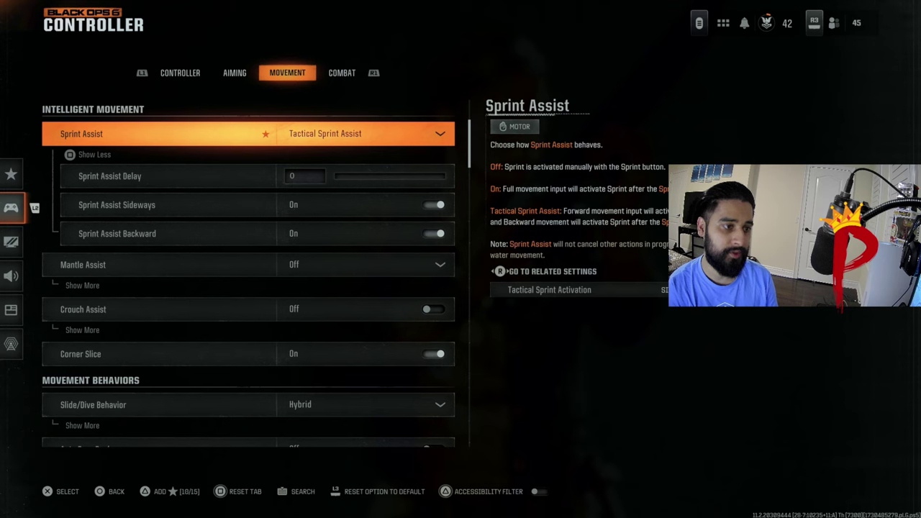
- Check Sprint Assist Delay at 0 with Sideways and Backward sprint assist on
key("Down")
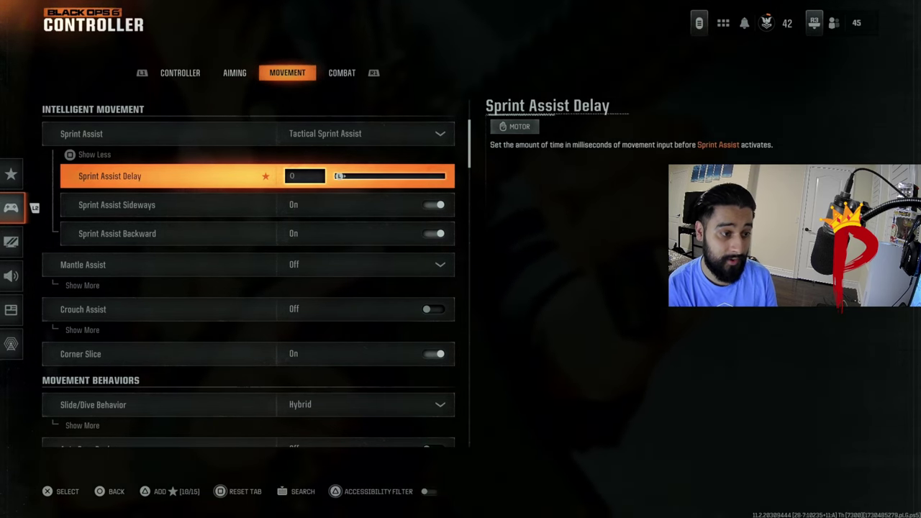
key("Down")
key("Down")
key("Up")
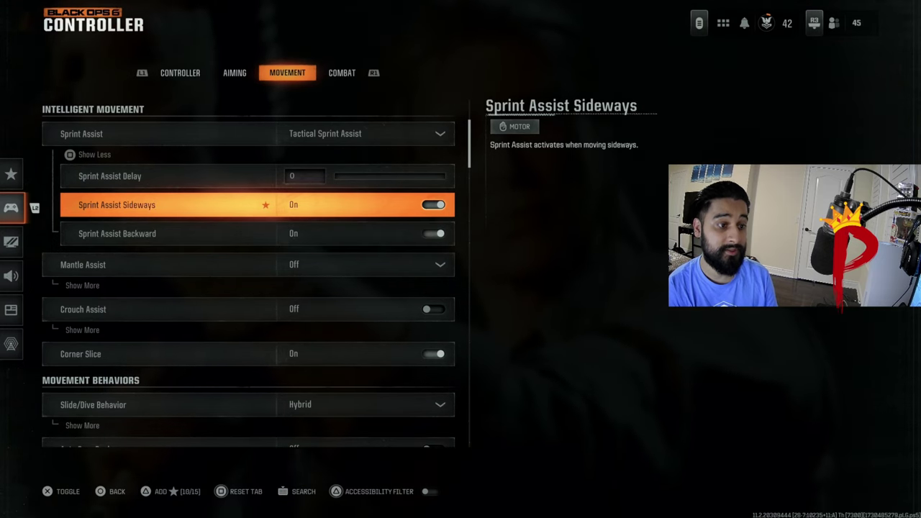
key("Down")
key("Up")
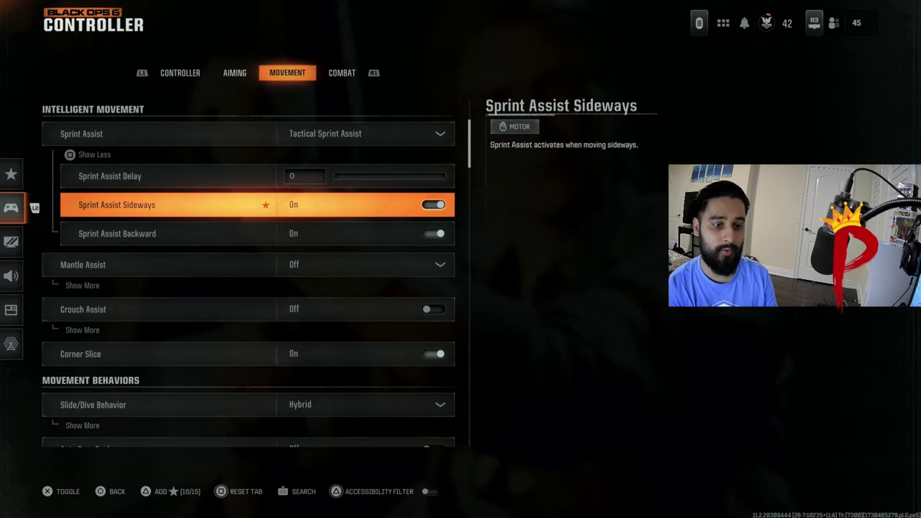
key("Up")
key("Up")
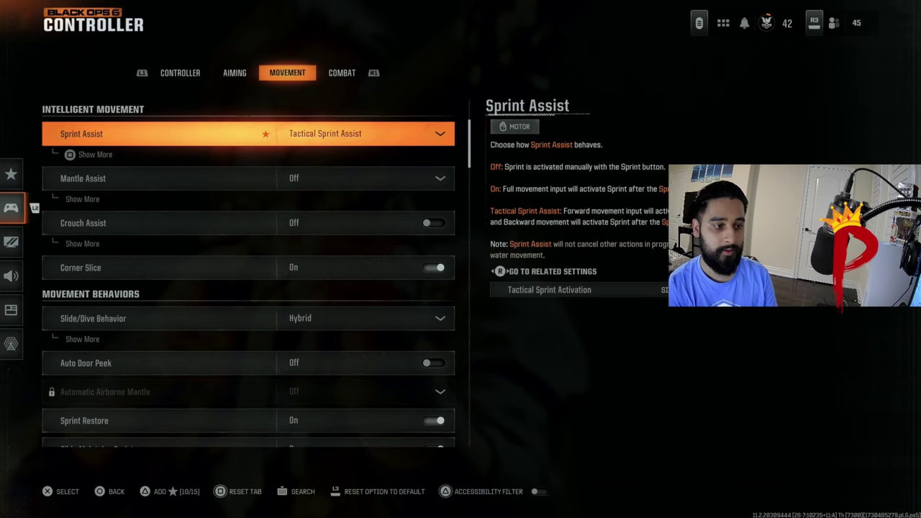
- Keep Mantle Assist set to Off
key("Down")
key("Down")
key("Up")
key("Return")
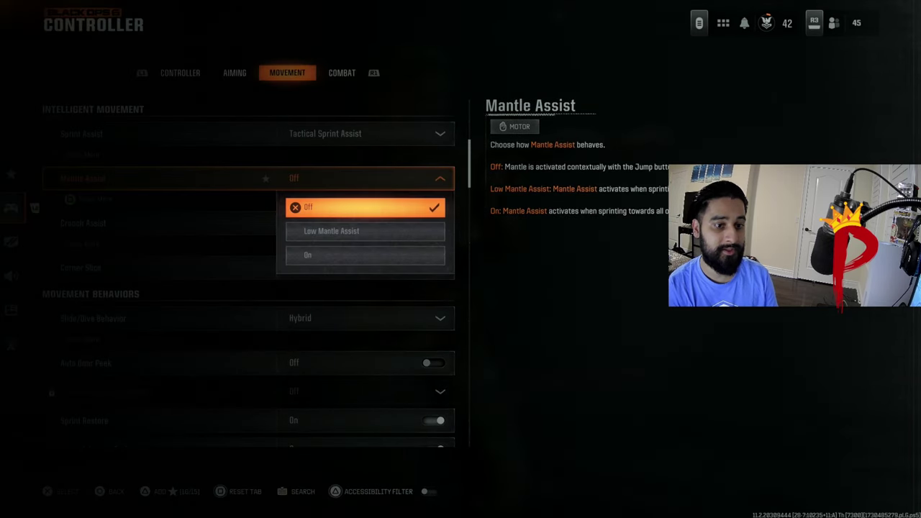
key("Escape")
key("Down")
key("Down")
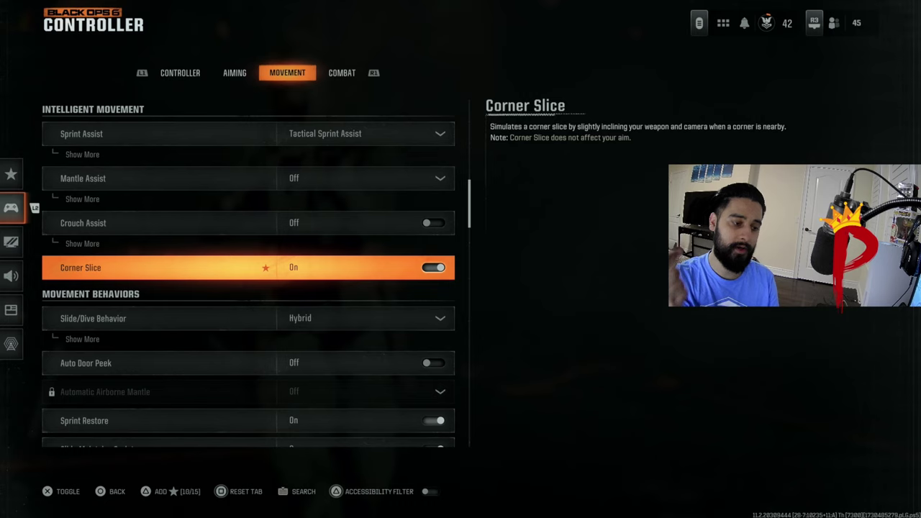
key("Down")
key("Down")
key("Up")
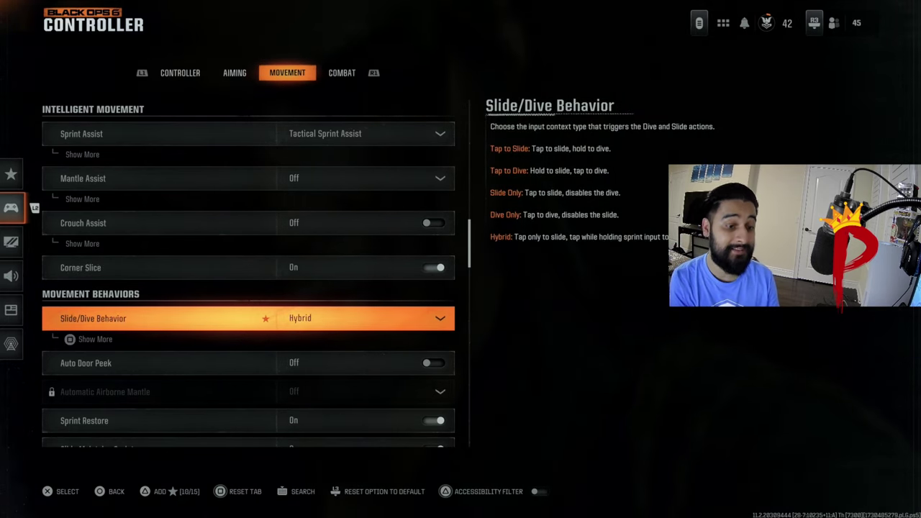
key("Down")
key("Up")
key("Return")
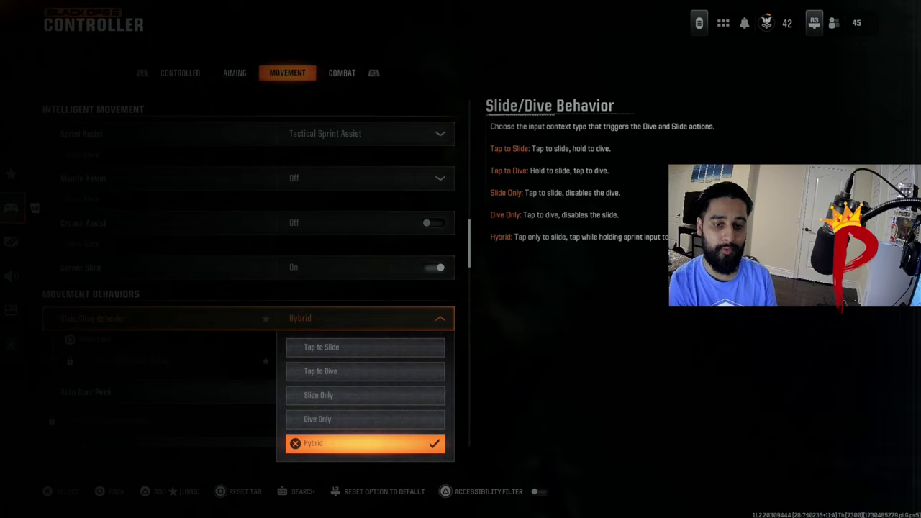
key("Escape")
key("space")
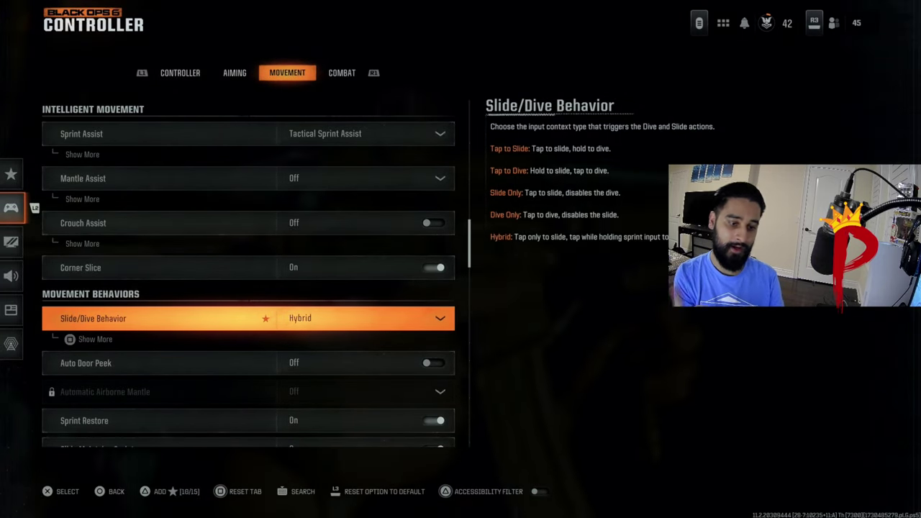
key("Down")
key("Down")
key("Down")
key("Down")
key("Down")
key("Up")
key("Up")
key("Up")
key("Up")
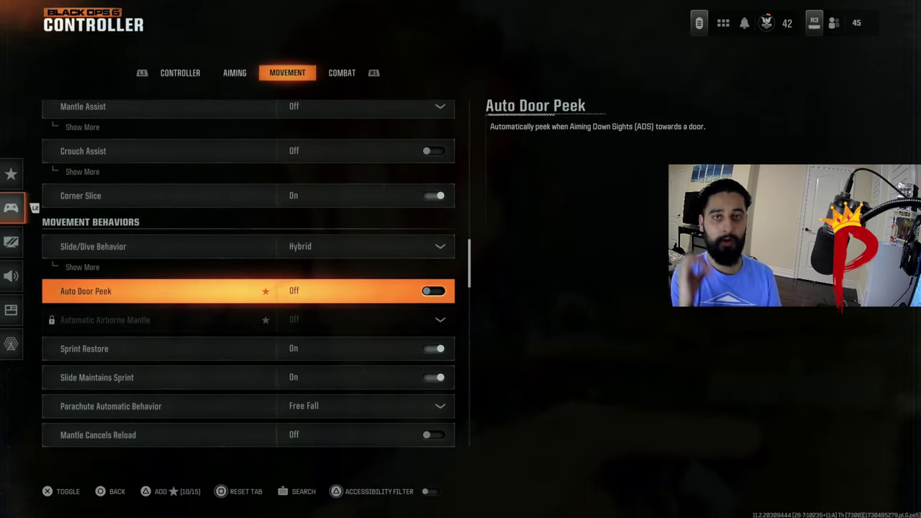
key("Down")
key("Down")
key("Down")
key("Up")
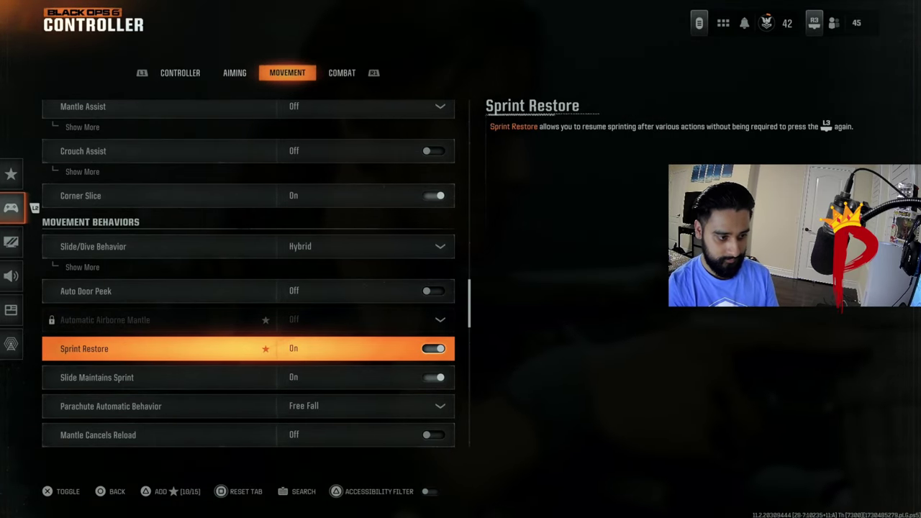
key("Down")
key("Up")
key("Down")
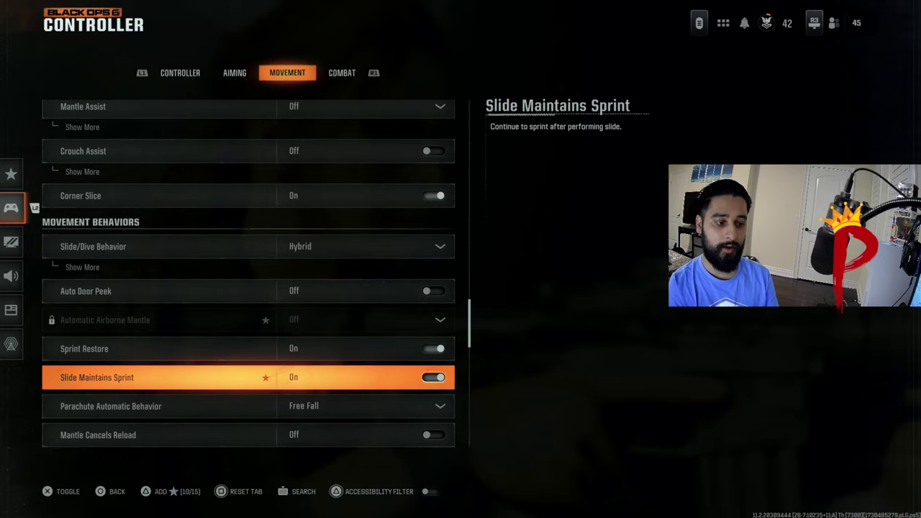
key("Down")
key("Down")
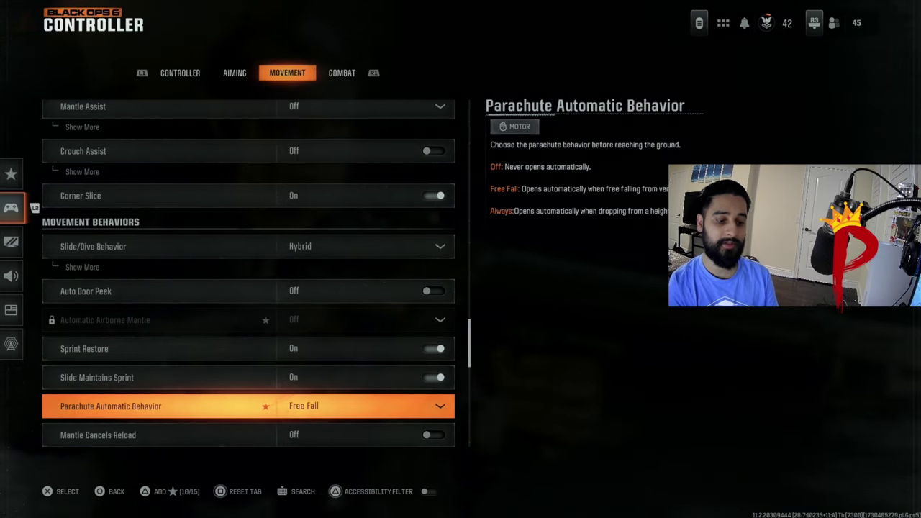
key("Up")
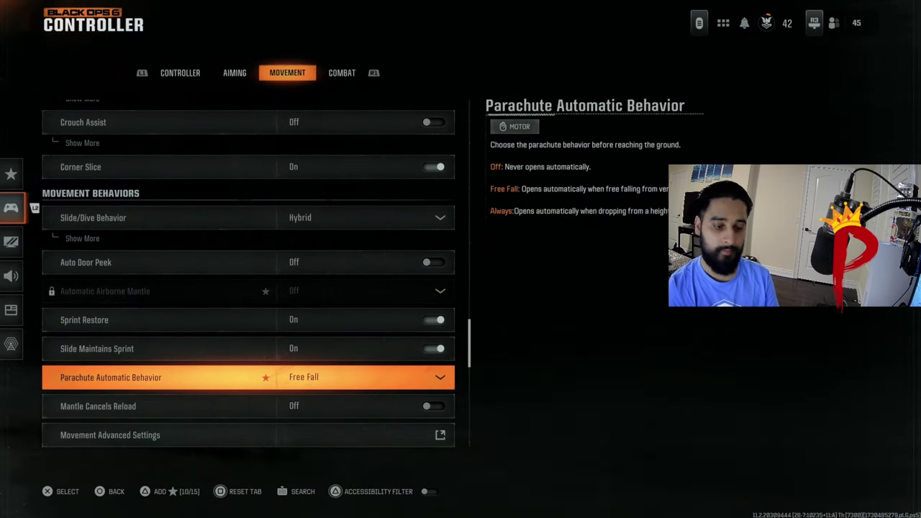
key("Return")
key("Escape")
key("Down")
key("Down")
key("Up")
key("Up")
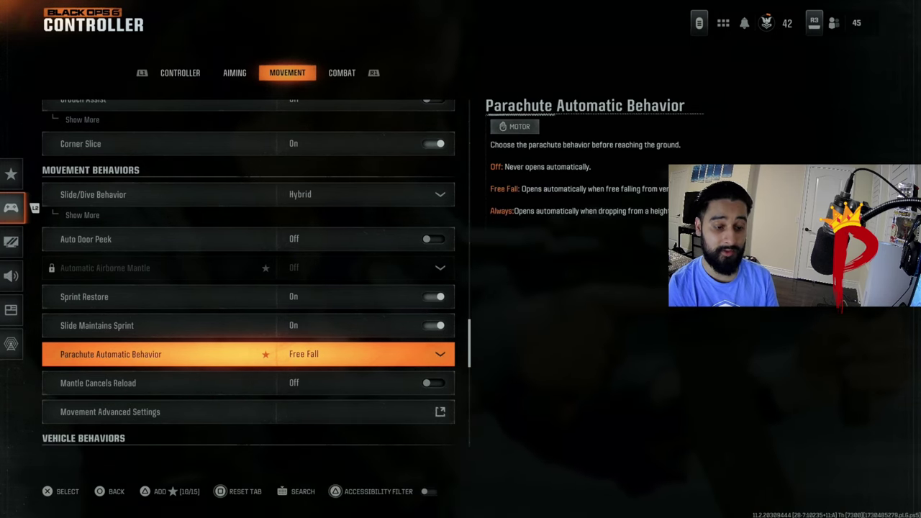
key("Return")
key("Escape")
key("Down")
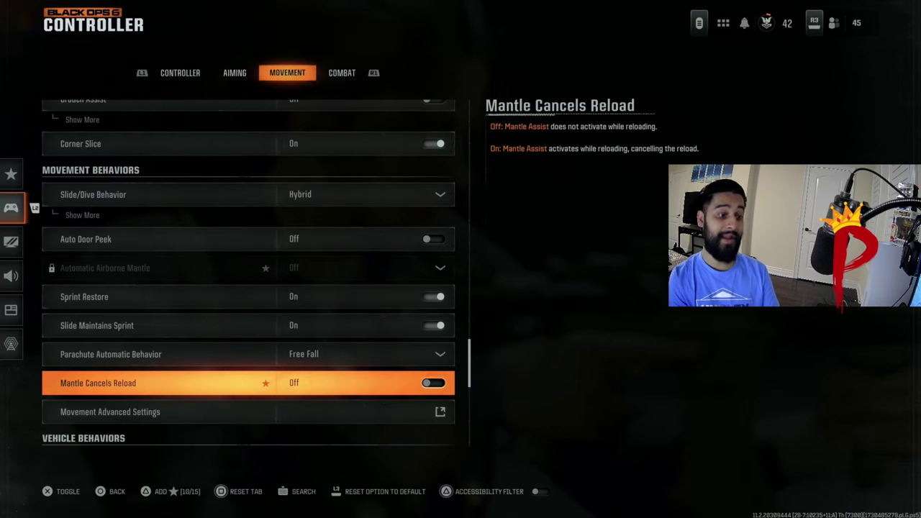
key("Down")
key("Down")
key("Up")
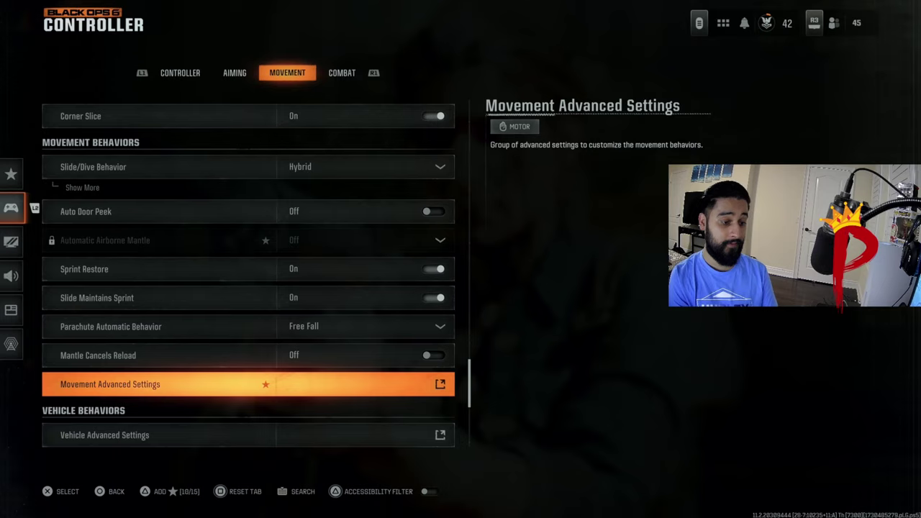
key("Return")
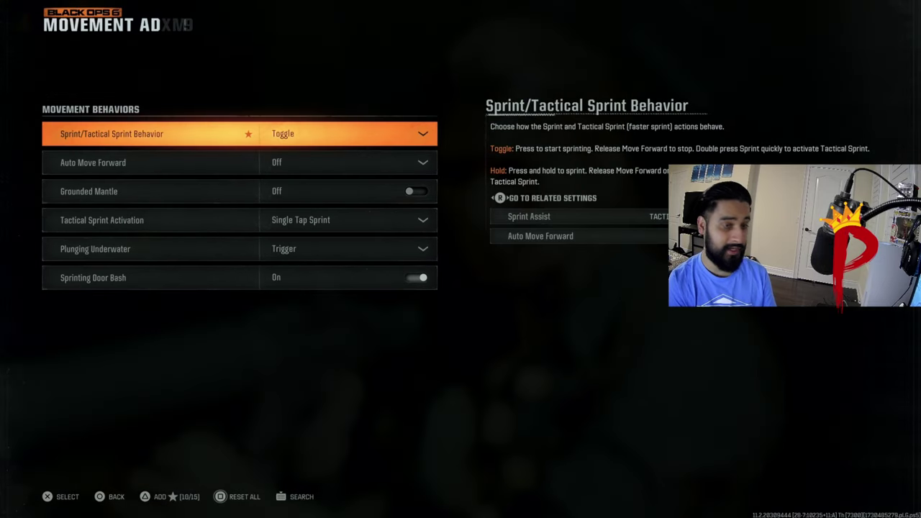
key("Down")
key("Up")
key("Down")
key("Down")
key("Down")
key("Down")
key("Down")
key("Down")
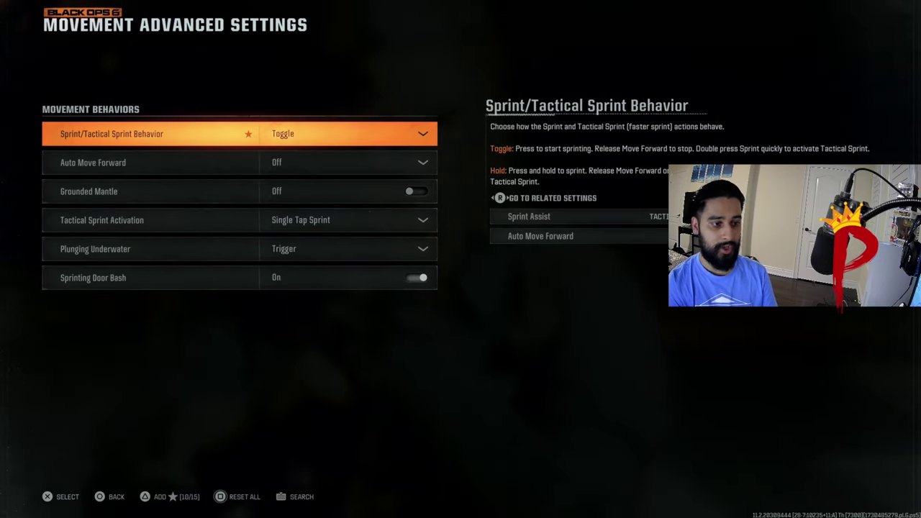
key("Down")
key("Down")
key("Up")
key("Up")
key("Up")
key("Down")
key("Down")
key("Down")
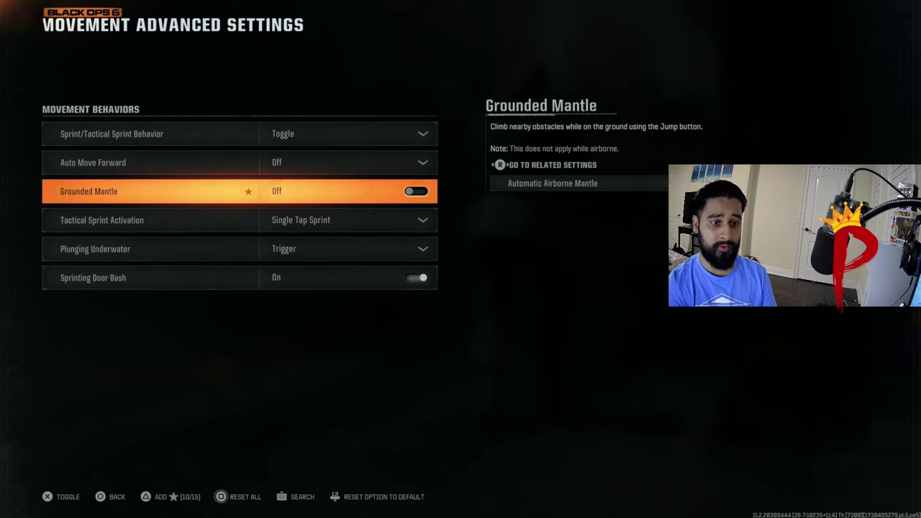
key("Up")
key("Down")
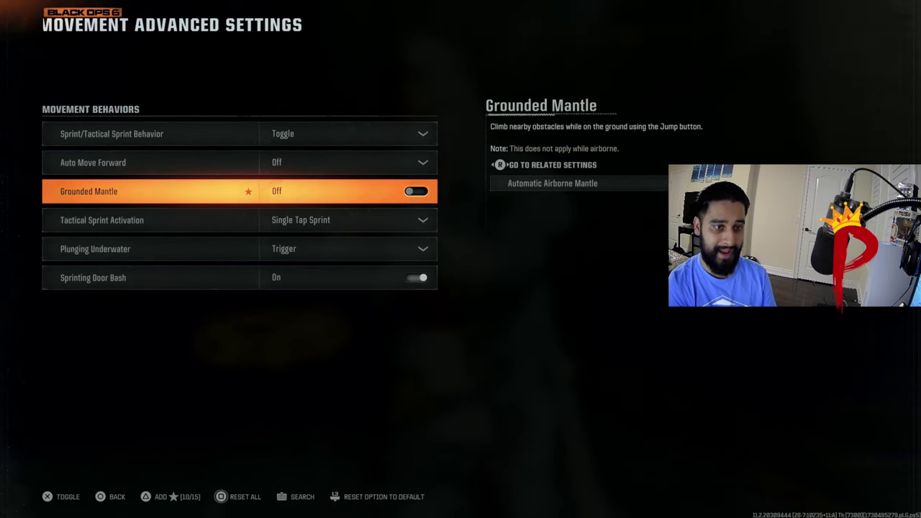
key("Up")
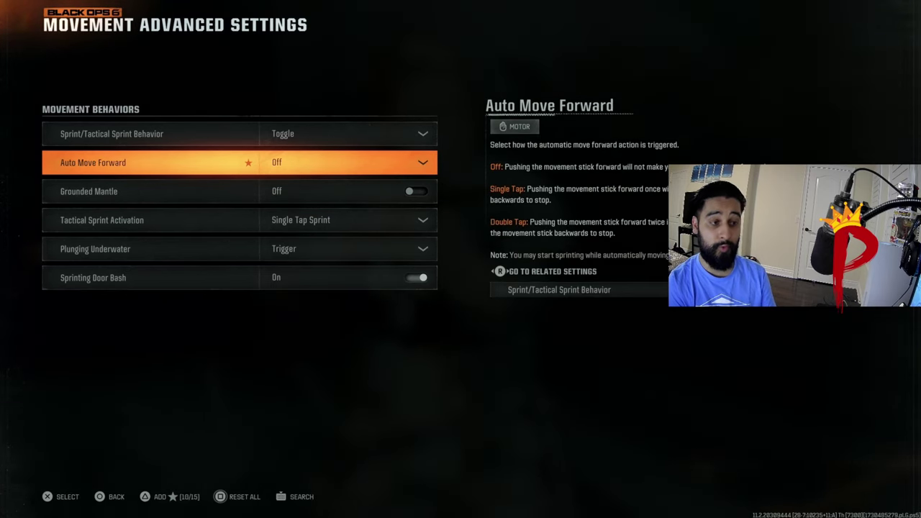
key("Up")
key("Return")
key("Escape")
key("Down")
key("Down")
key("Down")
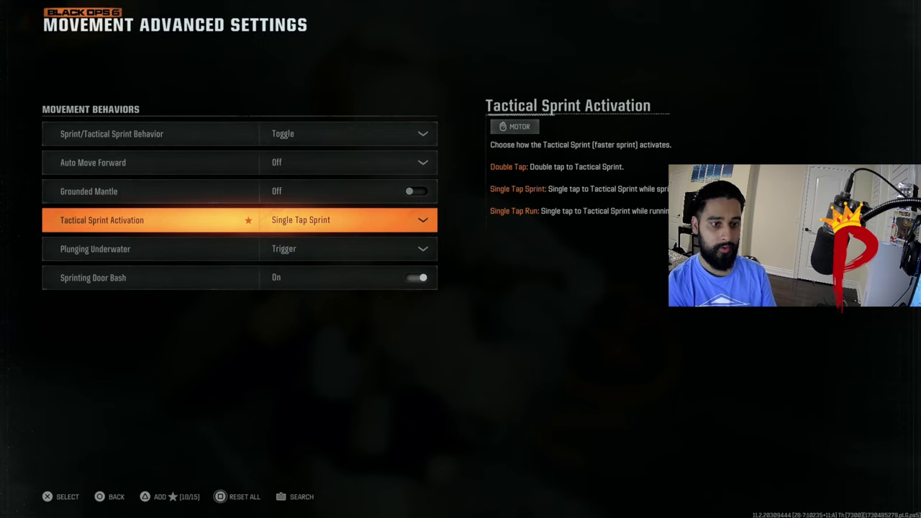
key("Return")
key("Escape")
key("Down")
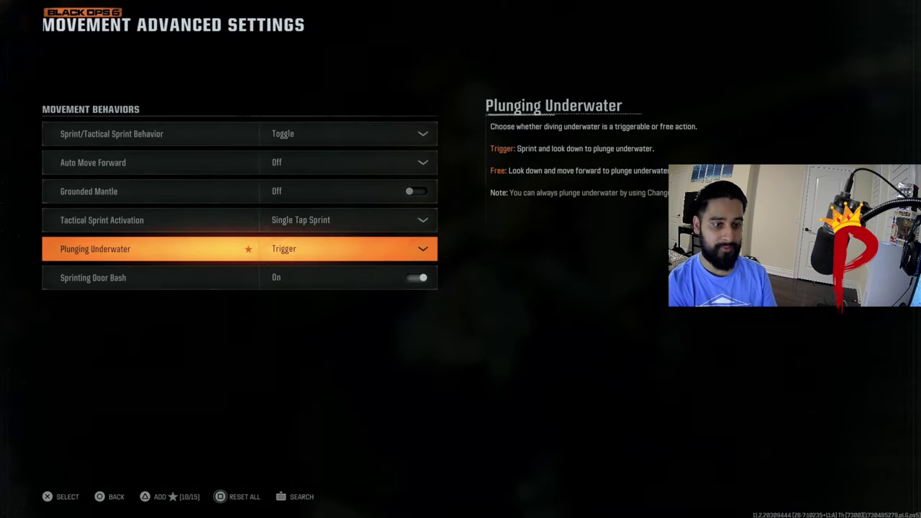
key("Return")
key("Escape")
key("Down")
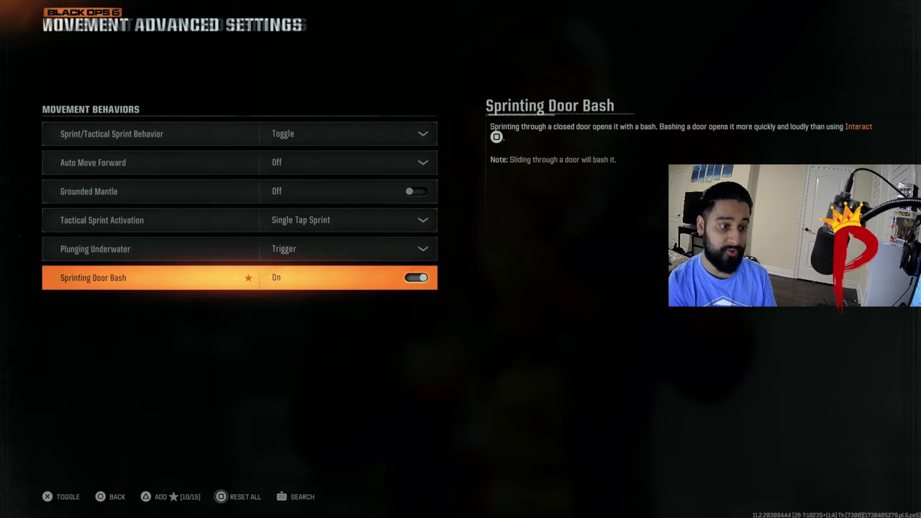
key("Escape")
key("Down")
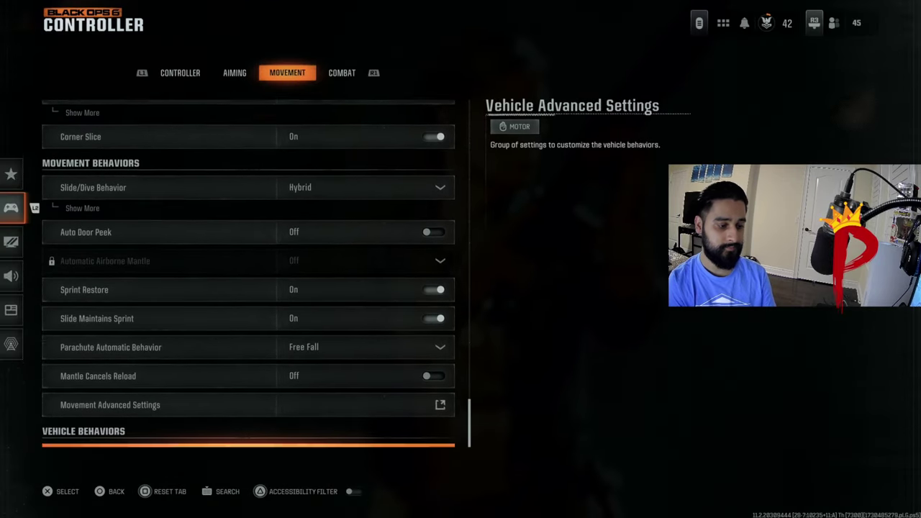
key("Return")
key("Down")
key("Down")
key("Down")
key("Down")
key("Up")
key("Up")
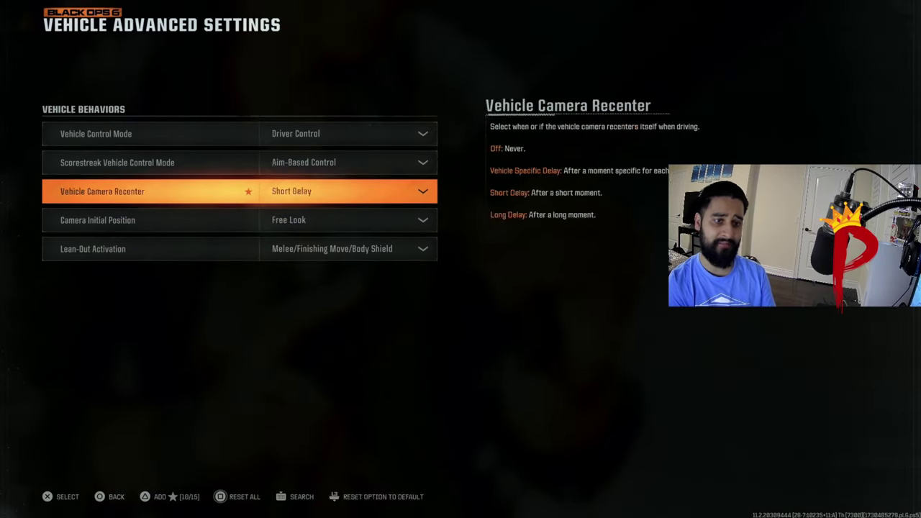
key("Up")
key("Up")
key("Up")
key("Down")
key("Down")
key("Down")
key("Down")
key("Down")
key("Down")
key("Escape")
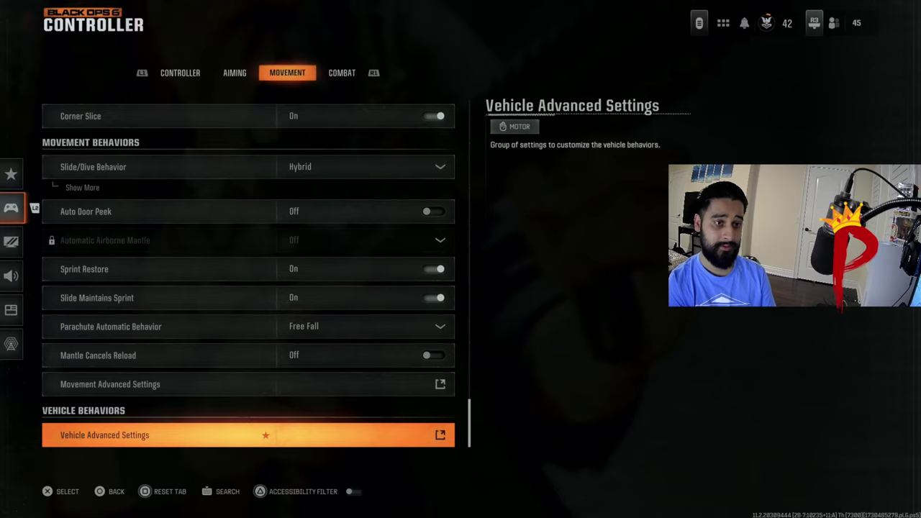
key("Down")
- On the Controller Combat tab, select the Combat Advanced Settings entry
key("Up")
key("Down")
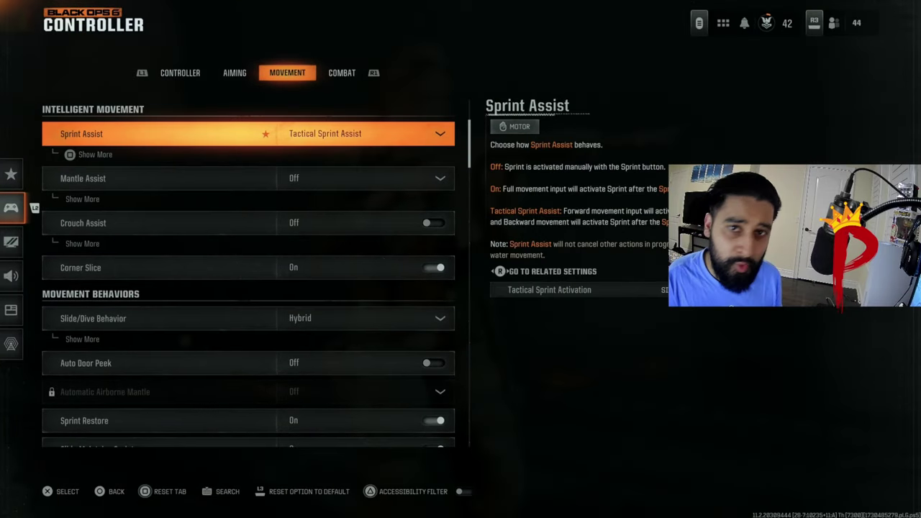
key("e")
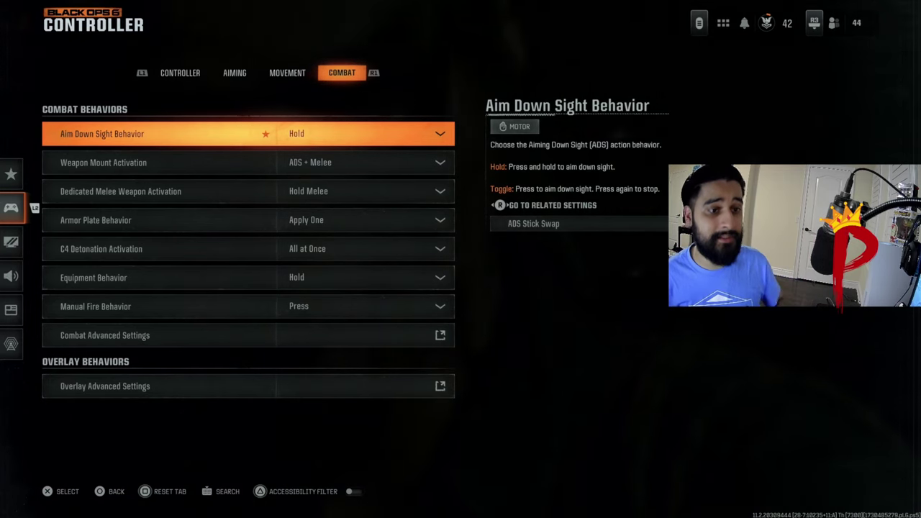
key("Down")
key("Down")
key("Down")
key("Down")
key("Down")
key("Down")
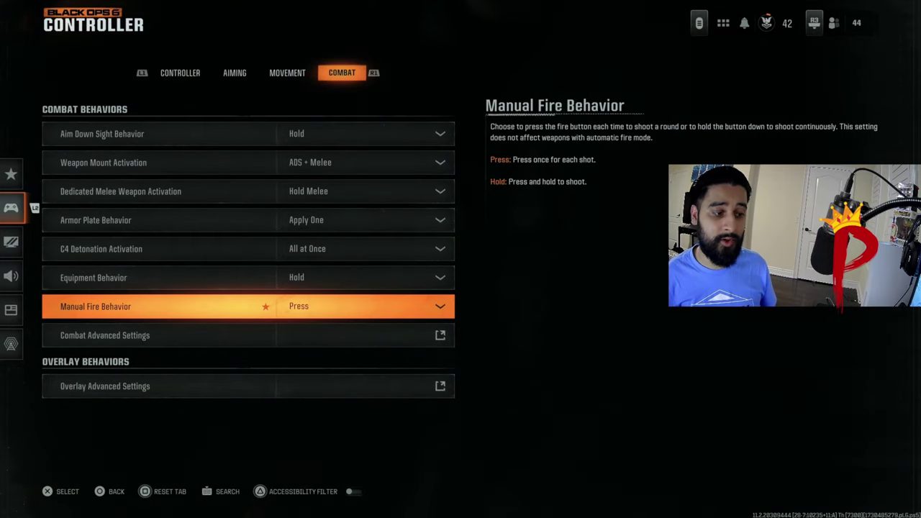
key("Down")
key("Down")
key("Up")
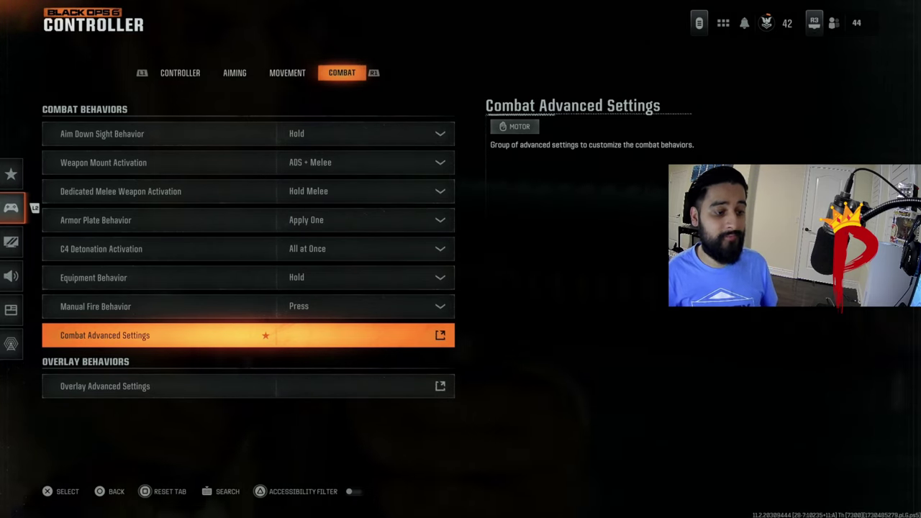
- Browse the Combat Advanced Settings options, toggling Sprint Cancels Reload
key("Return")
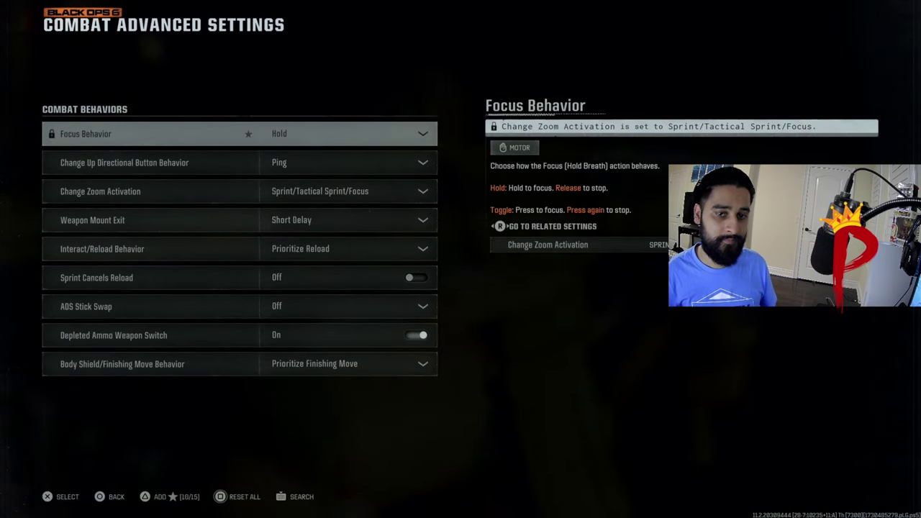
key("Down")
key("Down")
key("Down")
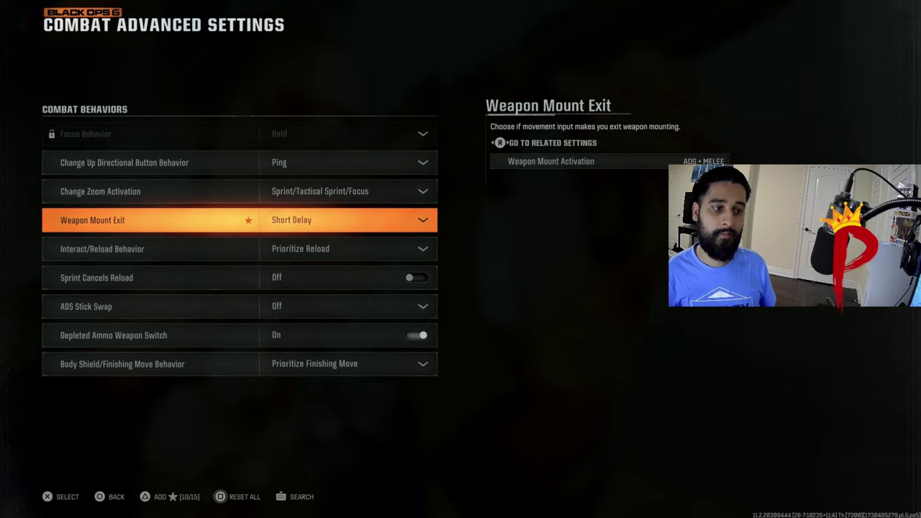
key("Down")
key("Up")
key("Up")
key("Up")
key("Down")
key("Down")
key("Down")
key("Up")
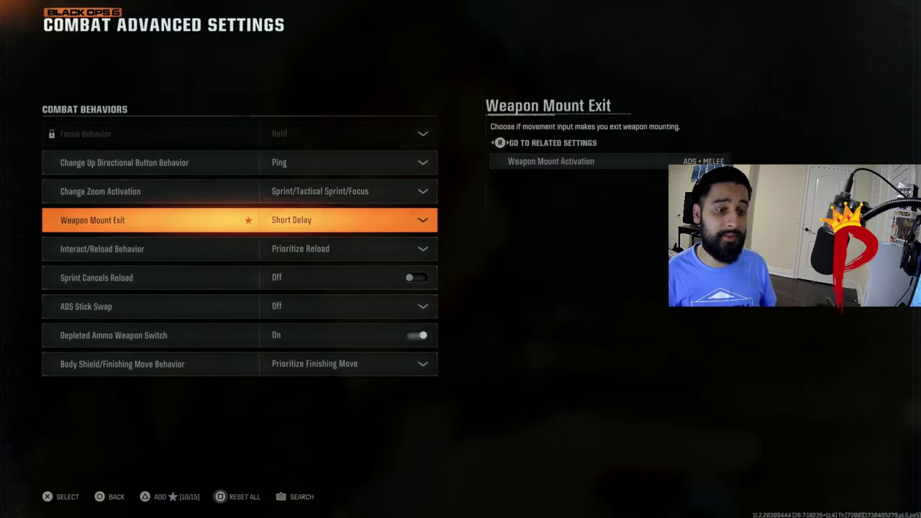
key("Up")
key("Down")
key("Down")
key("Down")
key("Down")
key("Up")
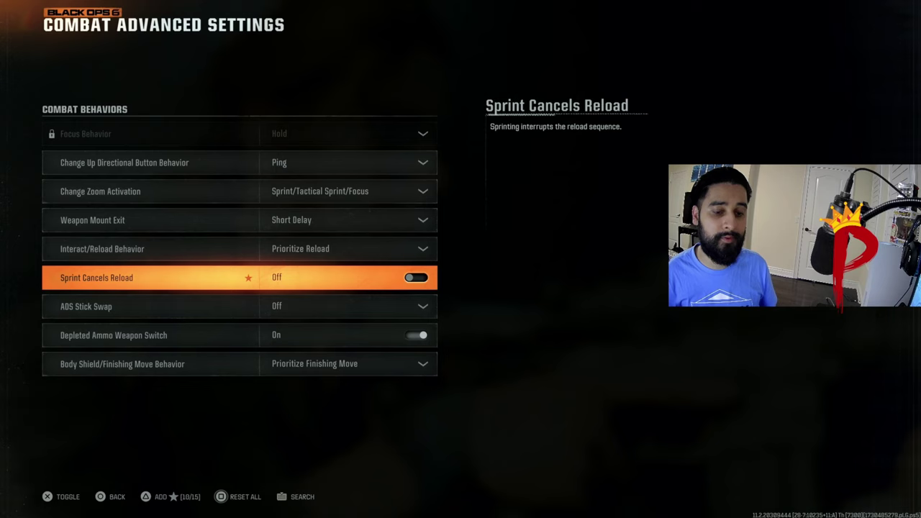
key("Return")
- Keep Interact/Reload Behavior on Prioritize Reload and leave the advanced settings
key("Up")
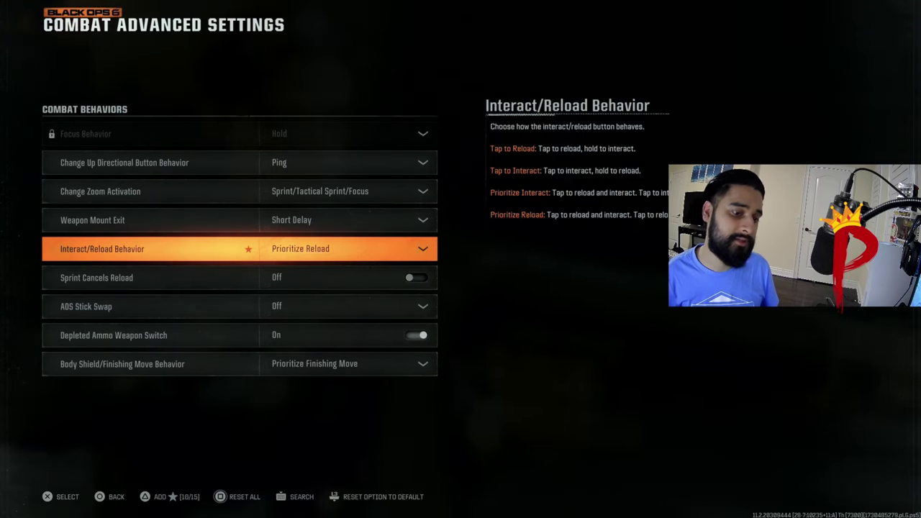
key("Return")
key("Up")
key("Up")
key("Up")
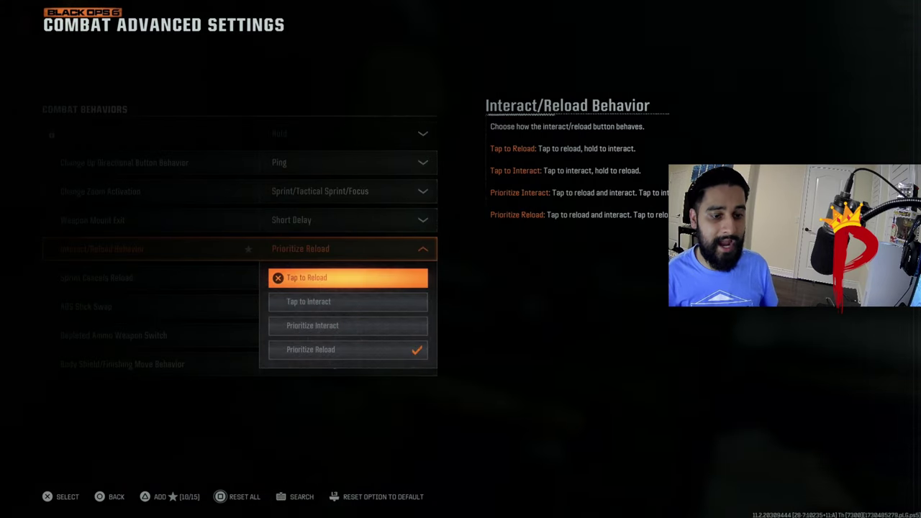
key("Down")
key("Down")
key("Down")
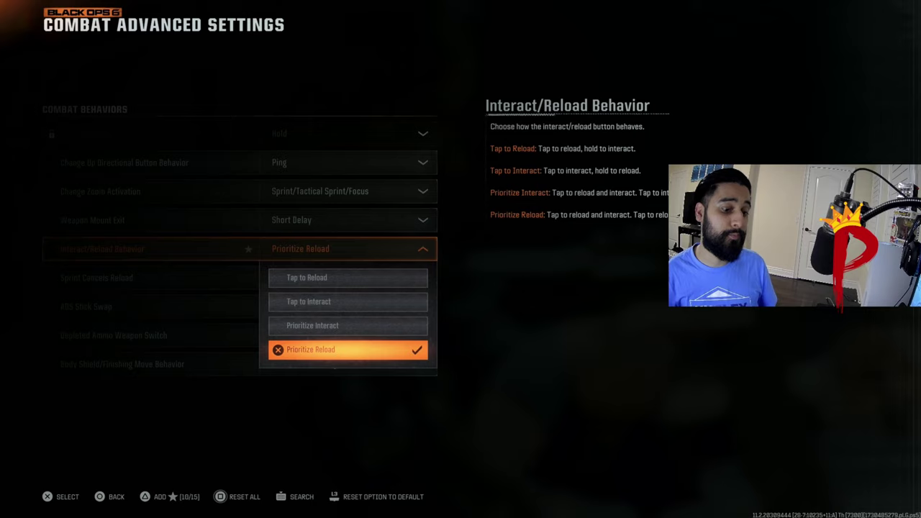
key("Return")
key("Down")
key("Down")
key("Down")
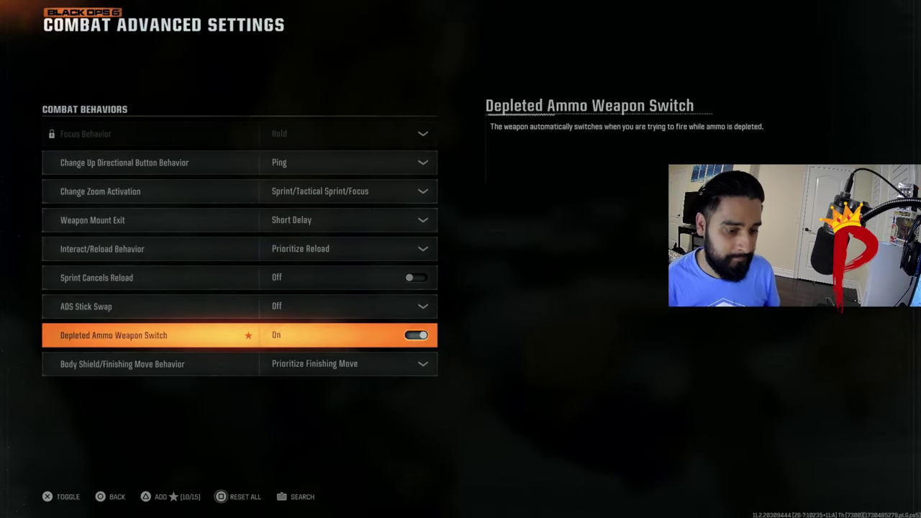
key("Down")
key("Up")
key("Up")
key("Up")
key("Up")
key("Up")
key("Up")
key("Up")
key("Up")
key("Down")
key("Down")
key("Down")
key("Down")
key("Down")
key("Down")
key("Down")
key("Down")
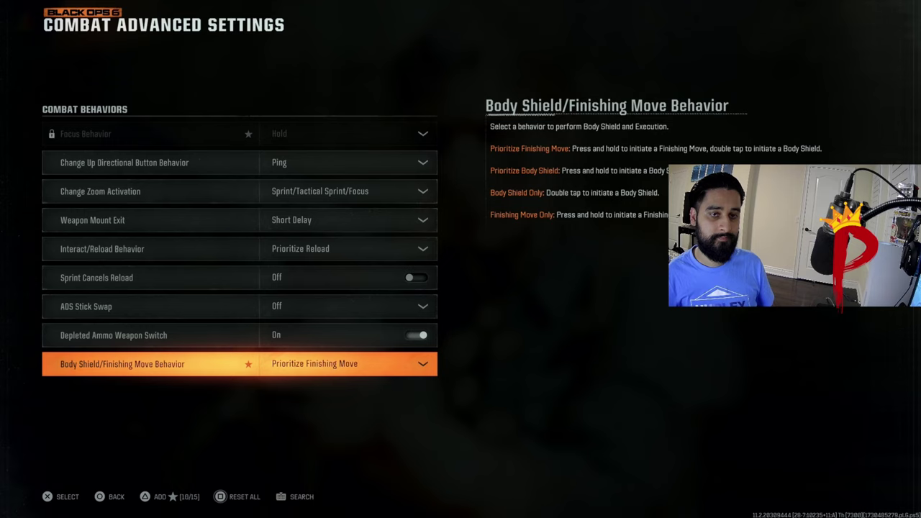
key("Escape")
key("Down")
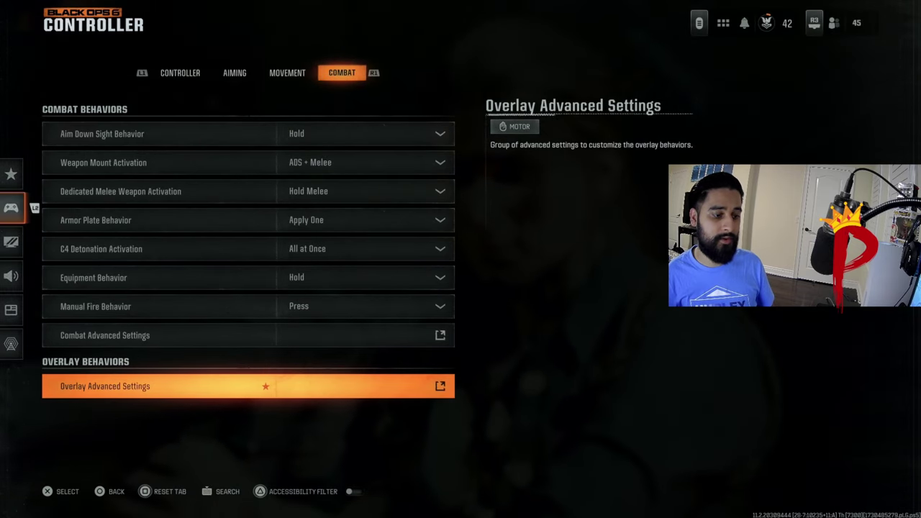
- Review the overlay options (Directional Buttons inventory, Moderate ping delays, Hold wheels) and close them
key("Return")
key("Down")
key("Down")
key("Down")
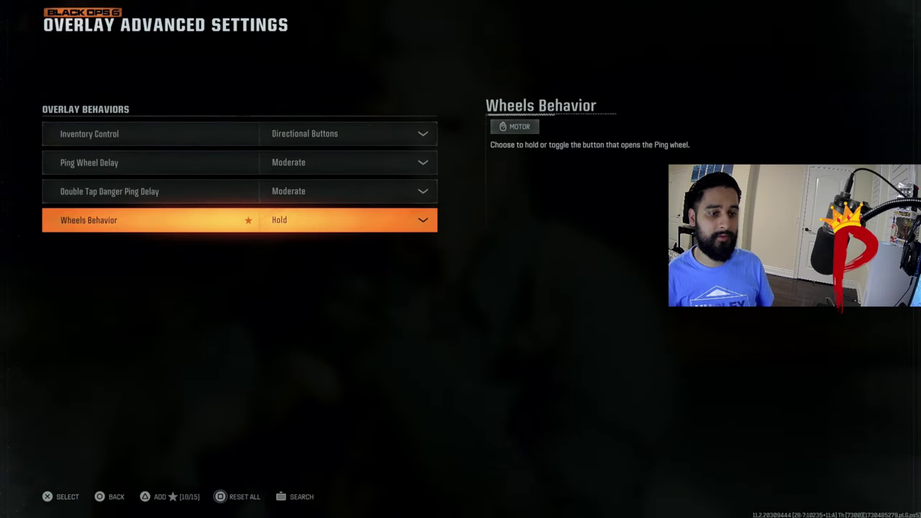
key("Up")
key("Up")
key("Up")
key("Down")
key("Down")
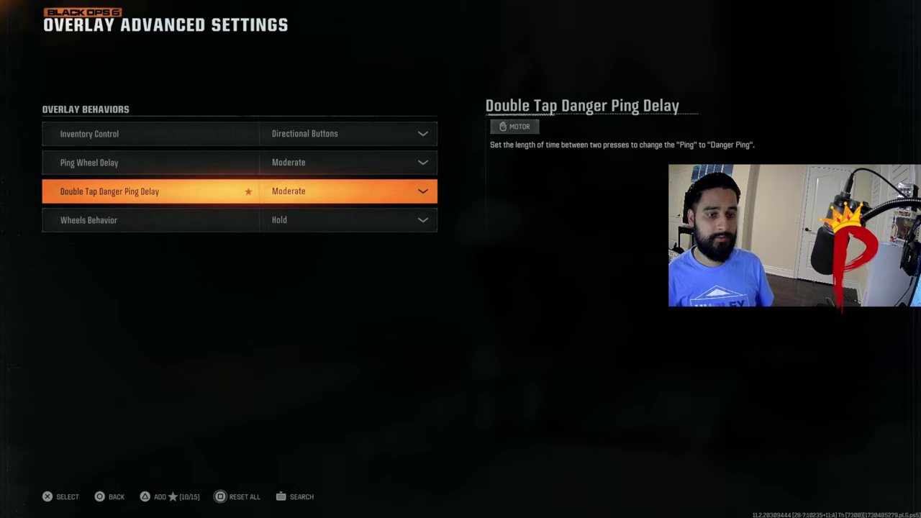
key("Up")
key("Up")
key("Escape")
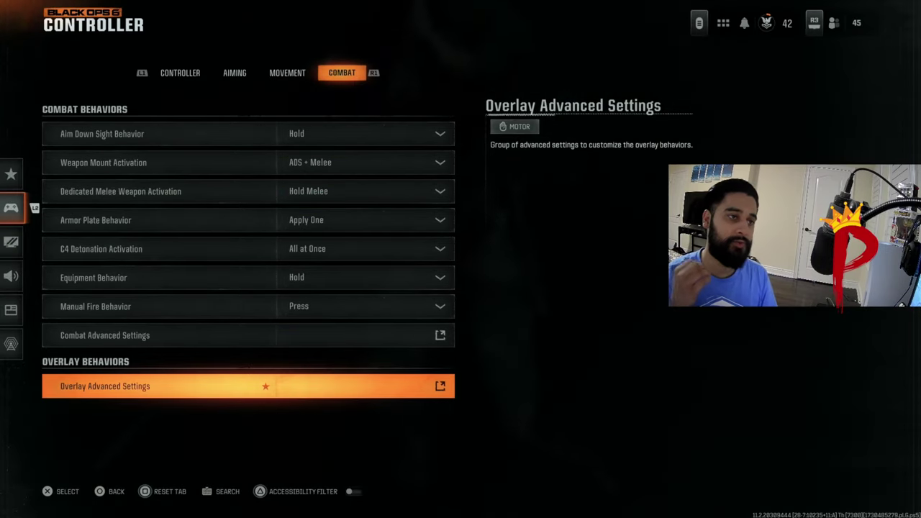
- Open the Graphics settings and confirm 120 Hz Refresh Rate is On
key("Escape")
key("Down")
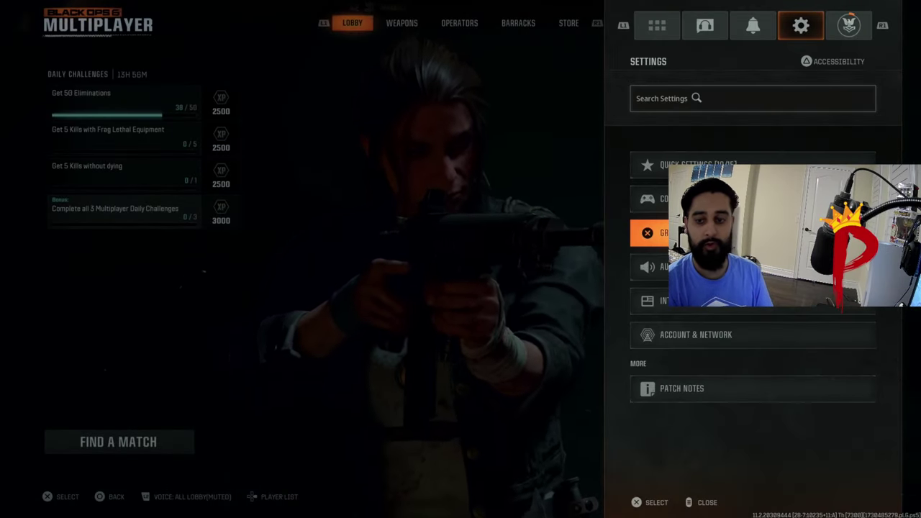
key("Return")
key("Up")
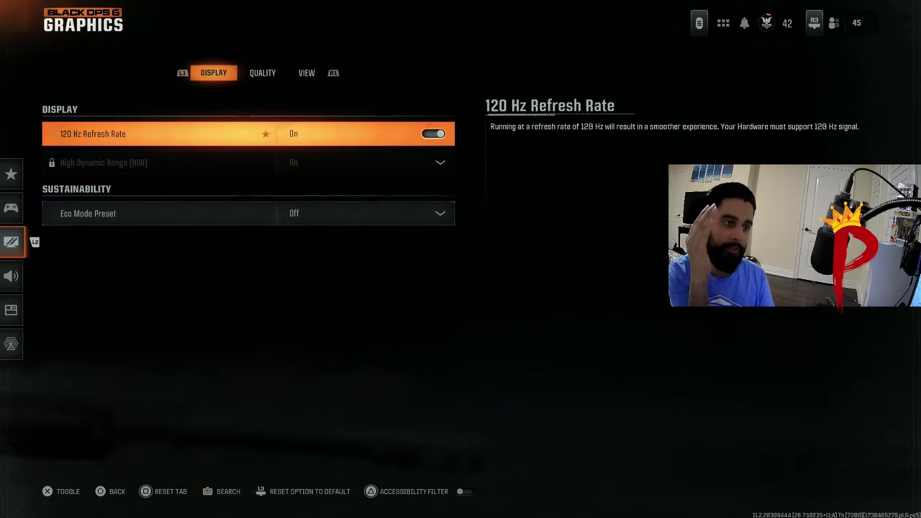
key("Down")
key("Up")
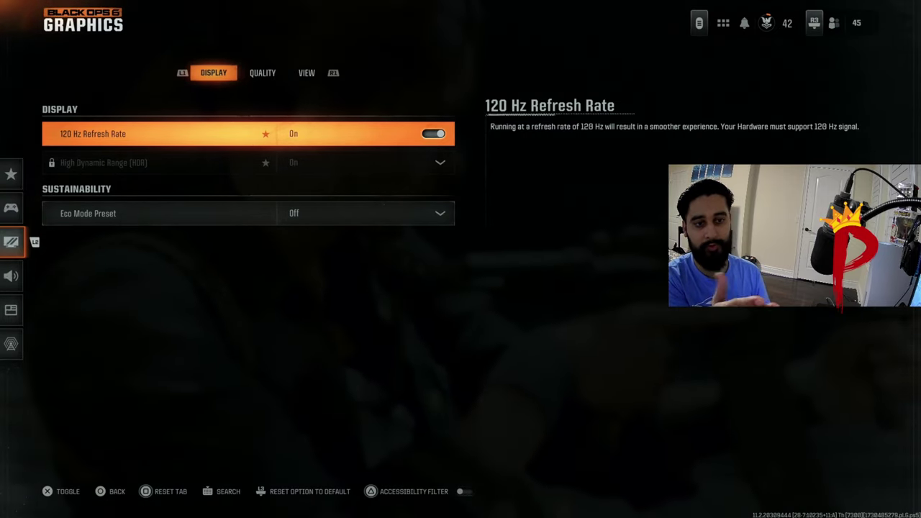
- Keep Eco Mode Preset Off and move on to the Quality tab
key("Down")
key("Down")
key("Return")
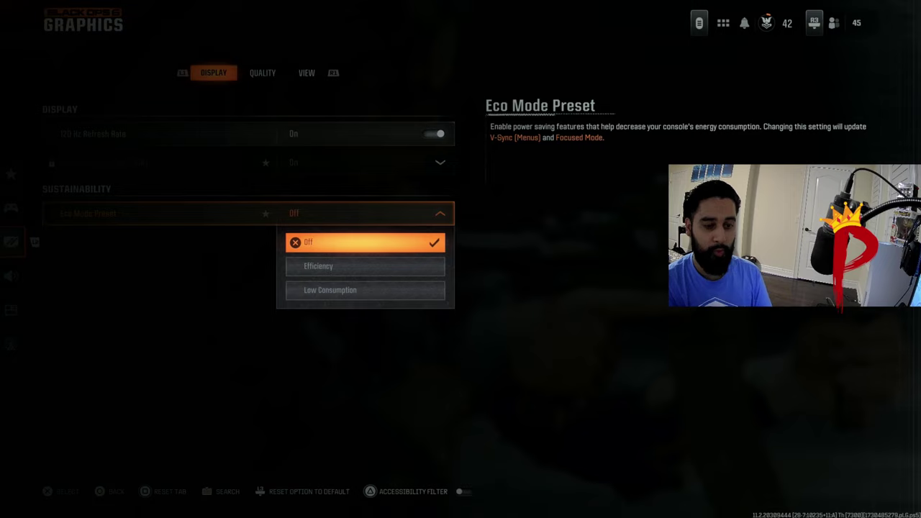
key("Escape")
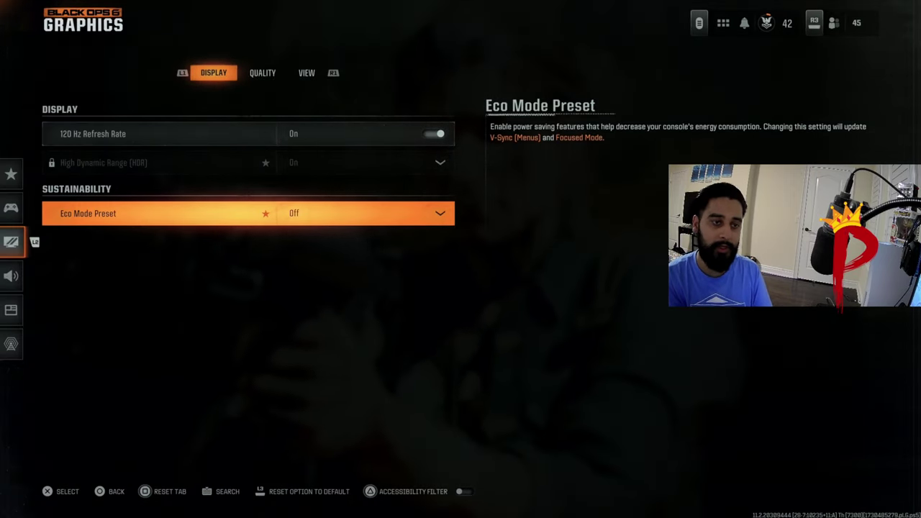
key("e")
key("Down")
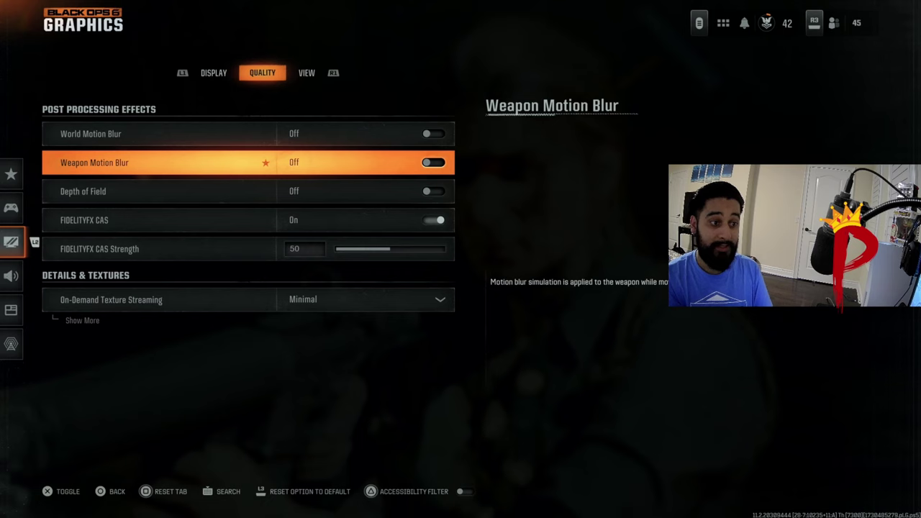
key("Up")
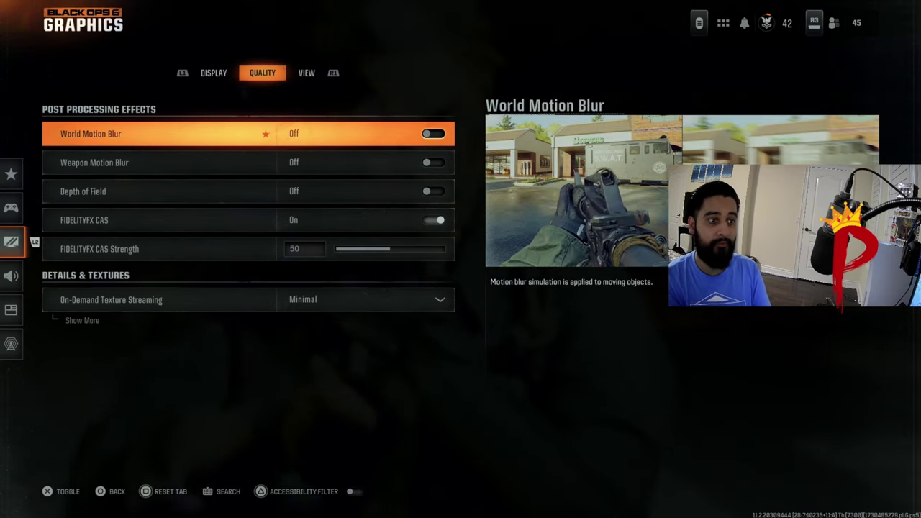
key("Down")
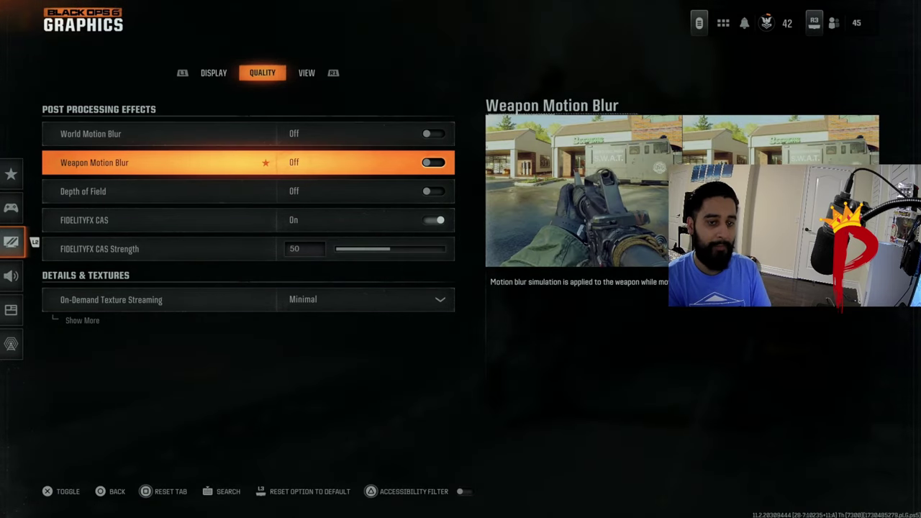
key("Down")
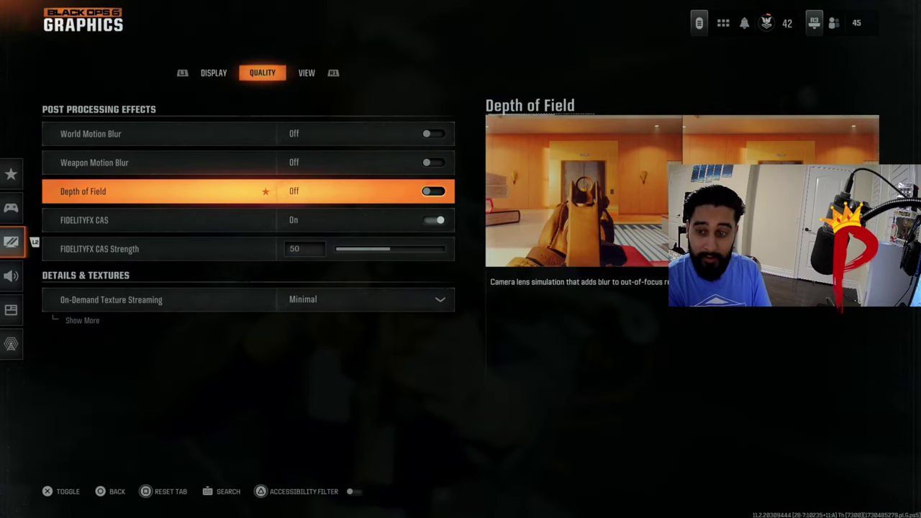
key("Down")
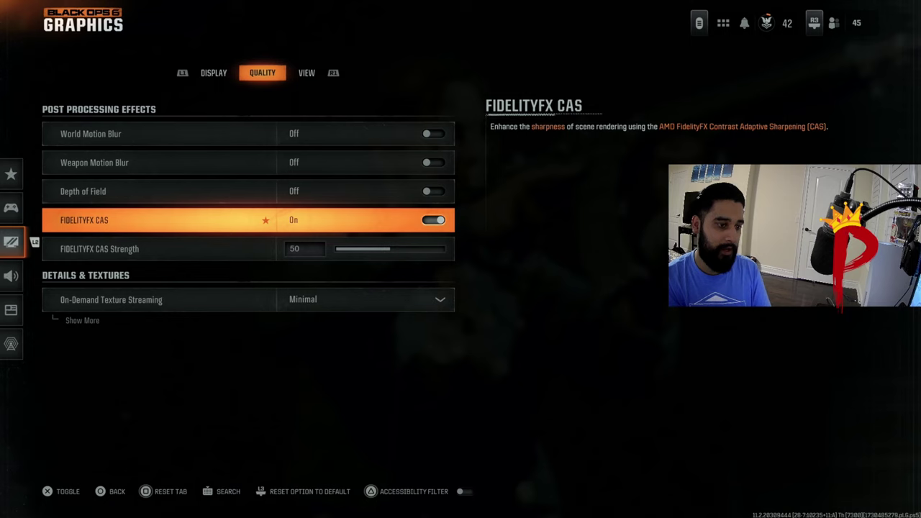
key("Down")
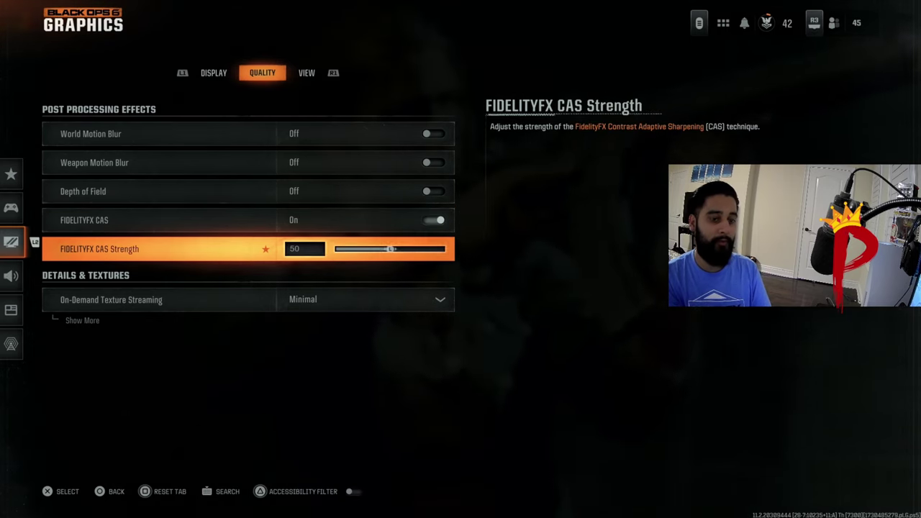
key("Up")
key("Down")
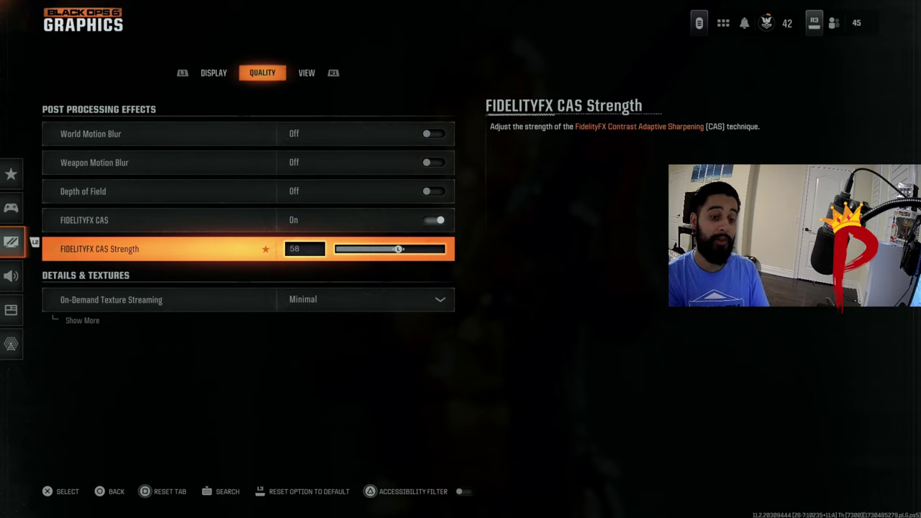
key("Right")
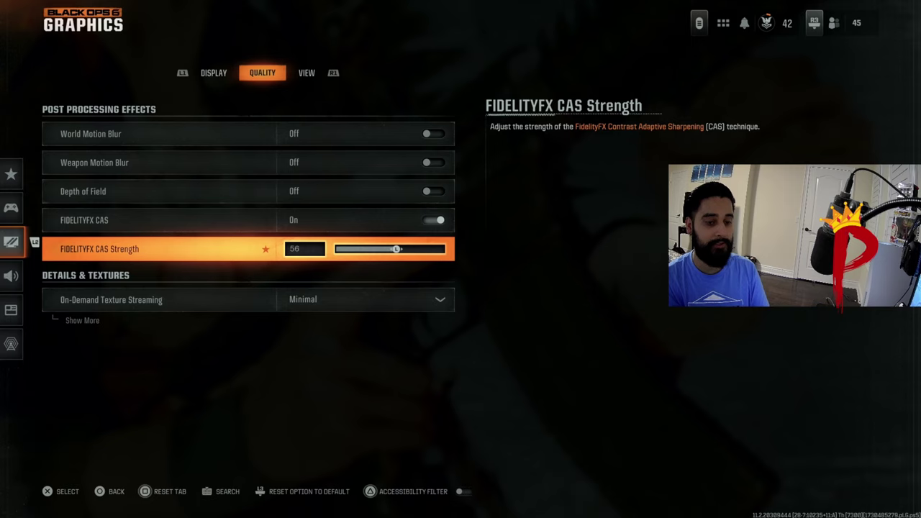
key("Left")
key("Left")
key("Left")
key("Left")
key("Left")
key("Left")
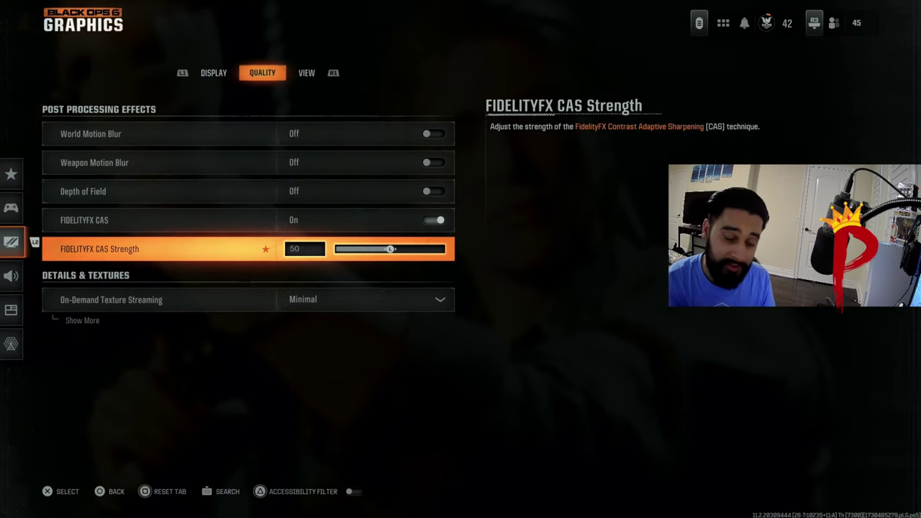
key("Down")
key("space")
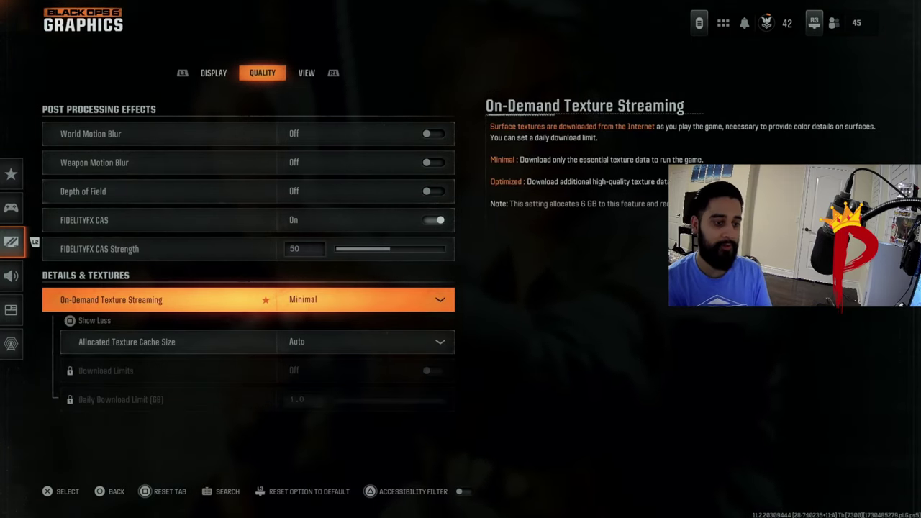
key("Return")
key("Down")
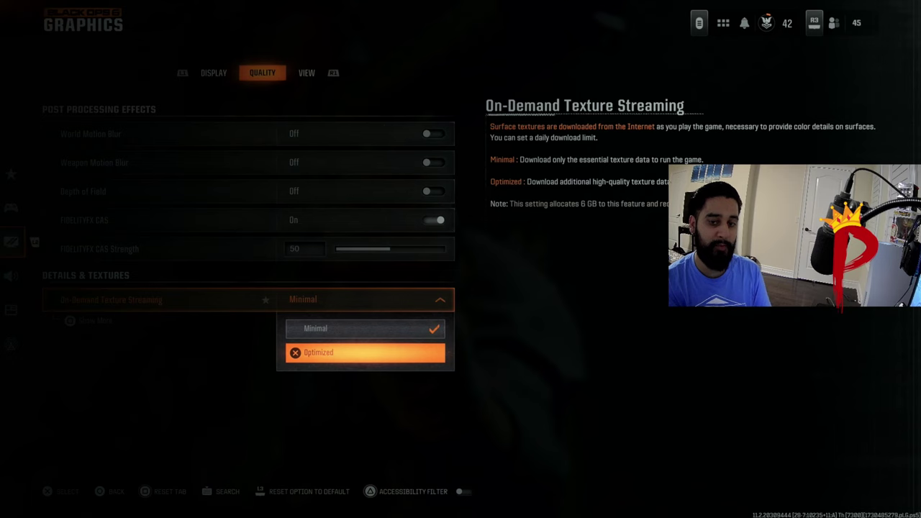
key("Escape")
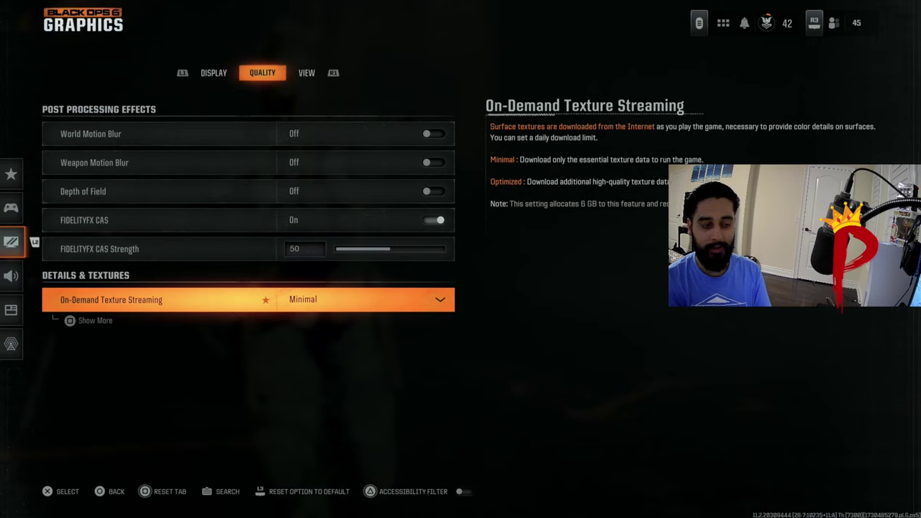
- On the View tab, adjust the Field of View slider and settle it at 100
key("e")
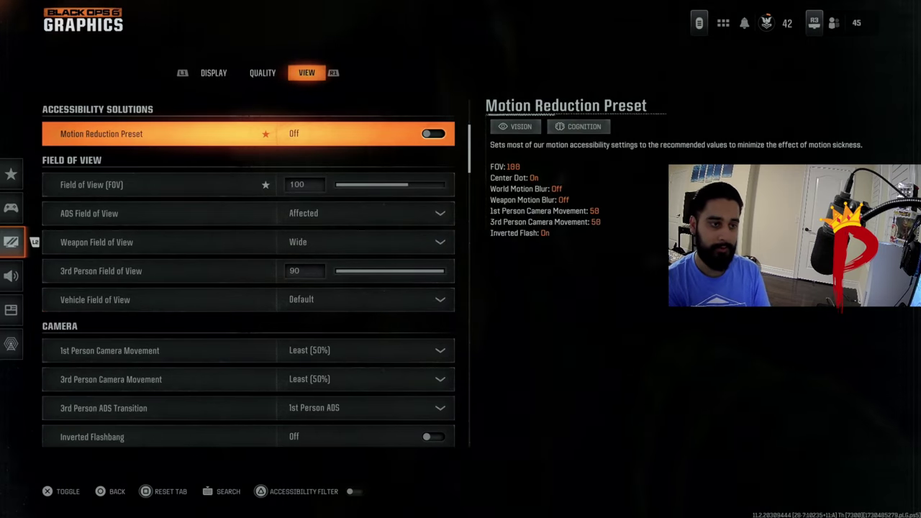
key("Down")
key("Down")
key("Down")
key("Down")
key("Down")
key("Down")
key("Down")
key("Down")
key("Down")
key("Up")
key("Up")
key("Up")
key("Up")
key("Up")
key("Up")
key("Up")
key("Up")
key("Up")
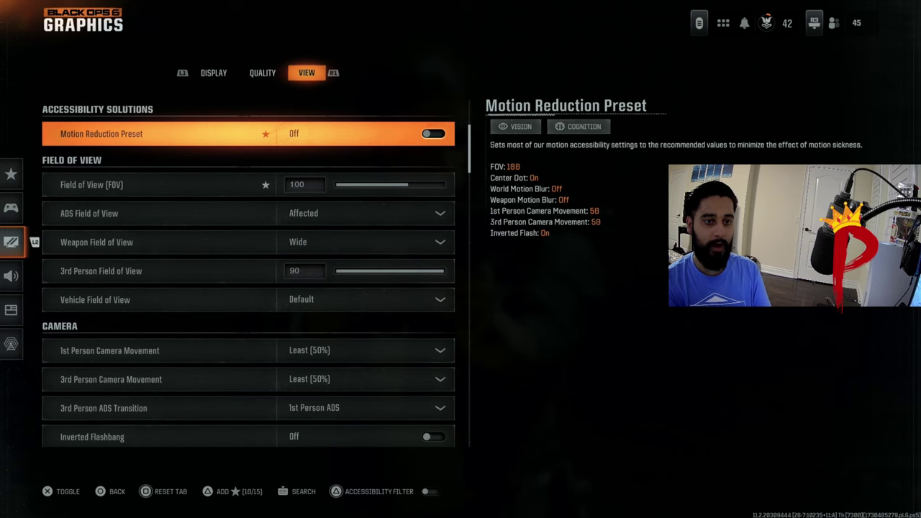
key("Down")
key("Up")
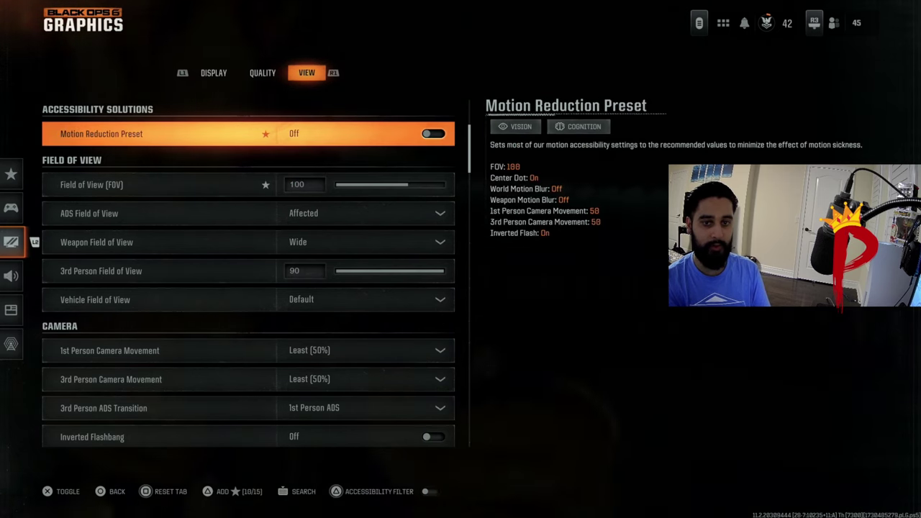
key("Down")
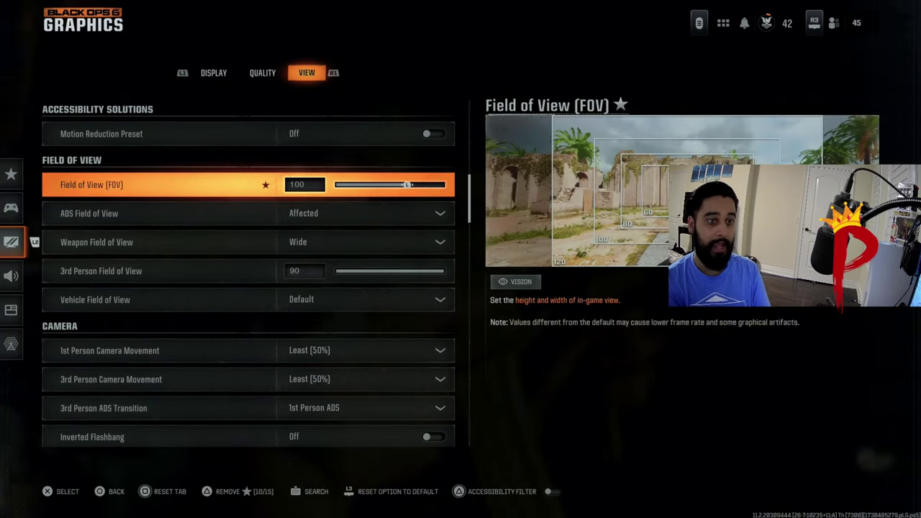
key("Left")
key("Left")
key("Left")
key("Left")
key("Left")
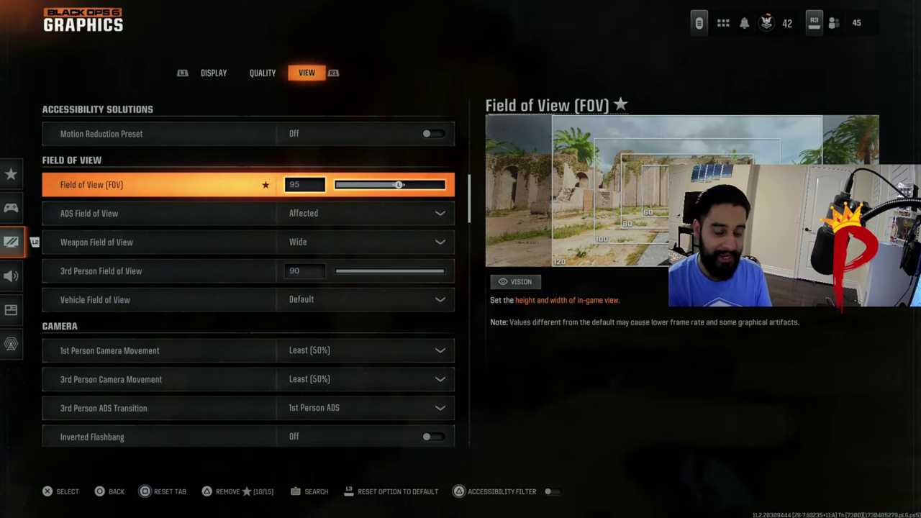
key("Right")
key("Right")
key("Right")
key("Right")
key("Right")
key("Right")
key("Right")
key("Right")
key("Right")
key("Right")
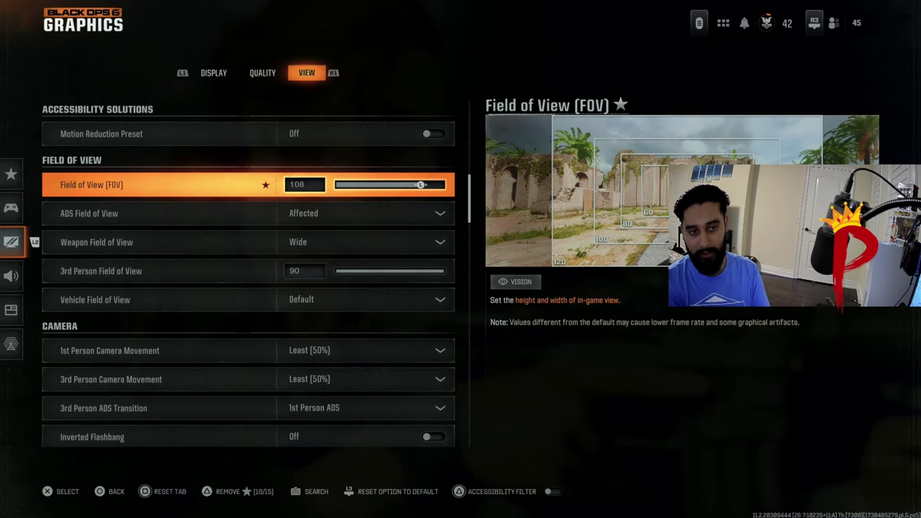
key("Right")
key("Right")
key("Right")
key("Left")
key("Left")
key("Left")
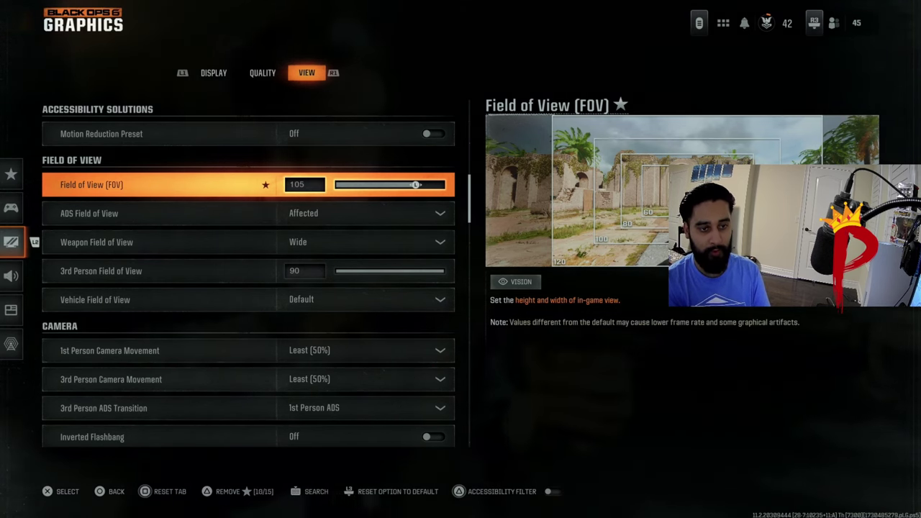
key("Left")
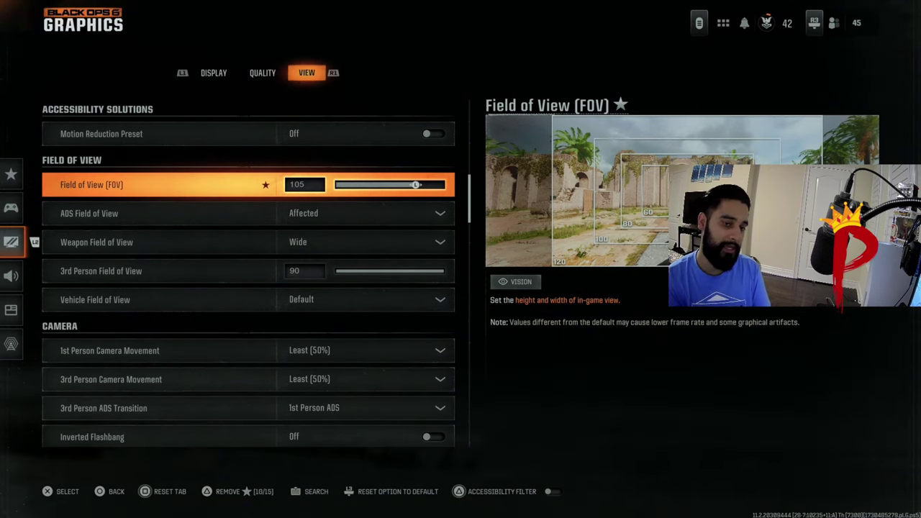
key("Left")
key("Left")
key("Left")
key("Left")
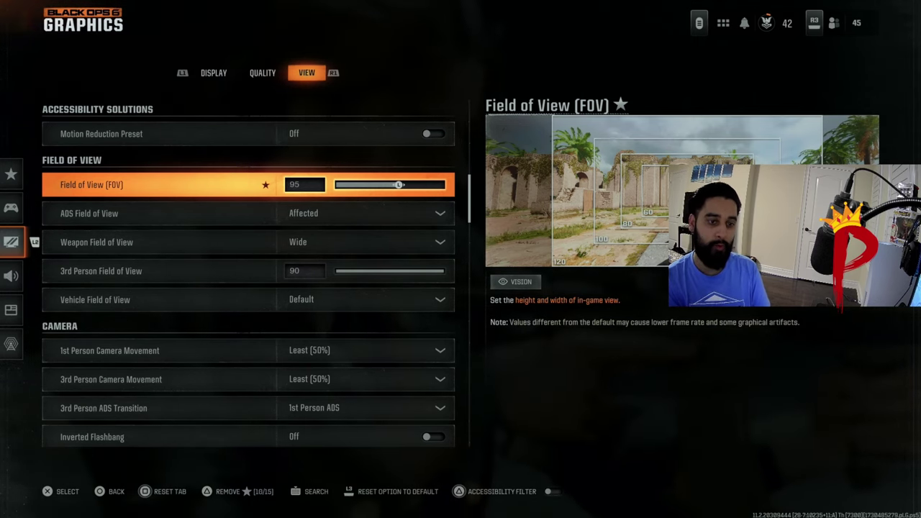
key("Right")
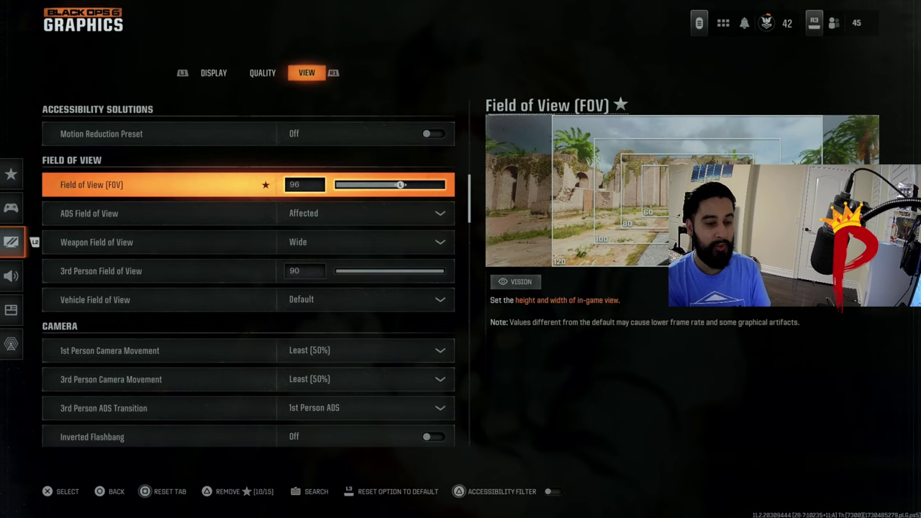
key("Right")
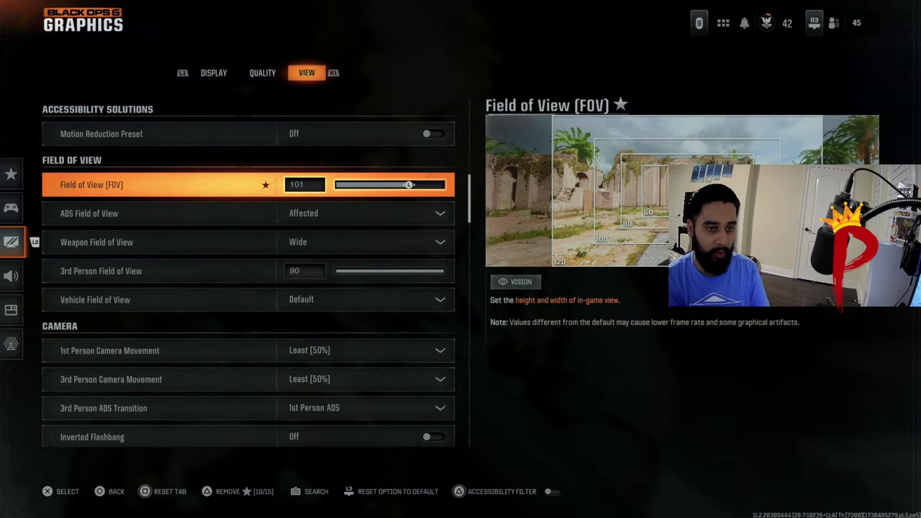
key("Left")
key("Left")
key("Left")
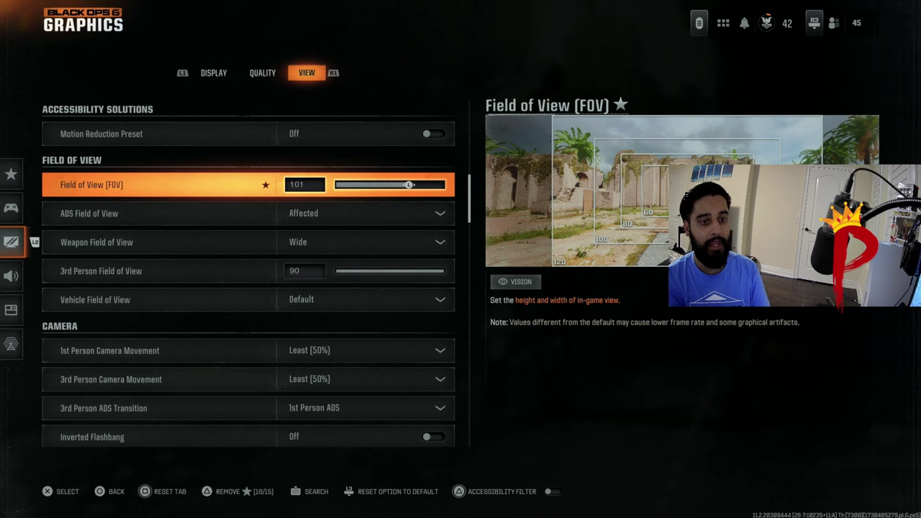
key("Left")
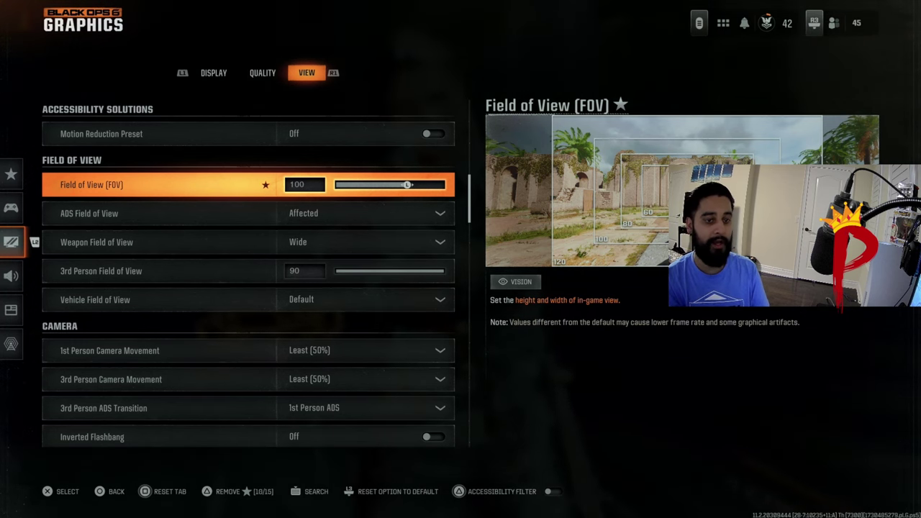
- Keep ADS Field of View at Affected and Weapon Field of View at Wide
key("Down")
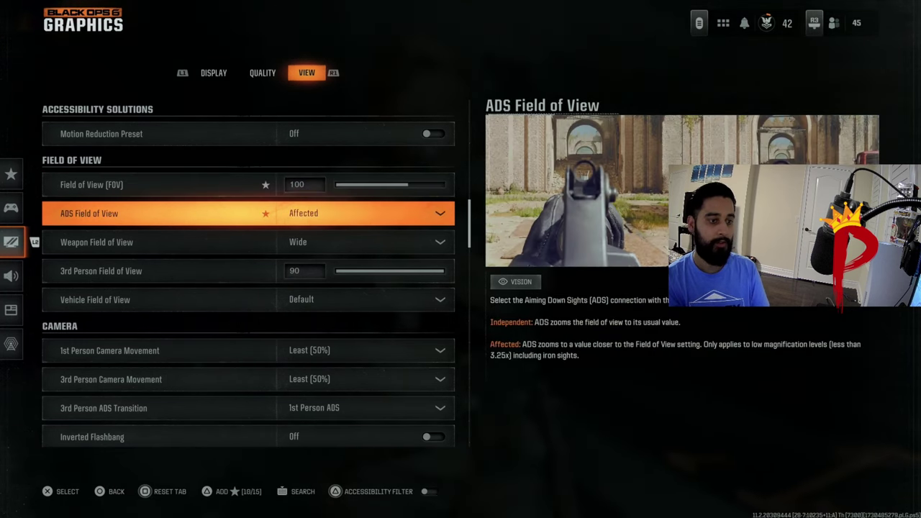
key("Return")
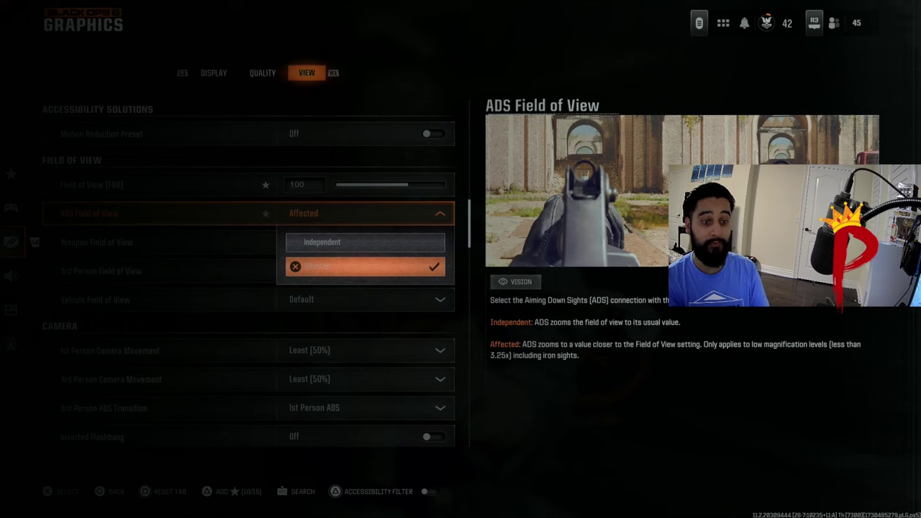
key("Up")
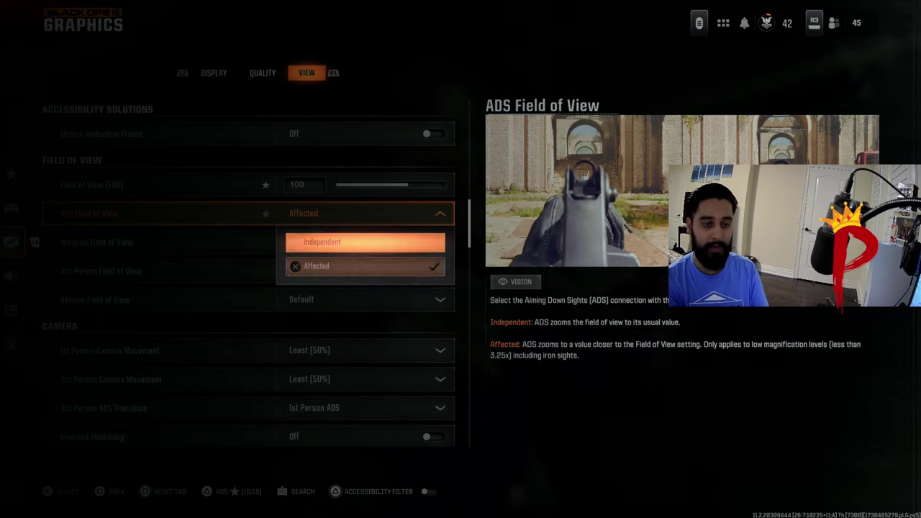
key("Down")
key("Return")
key("Down")
key("Down")
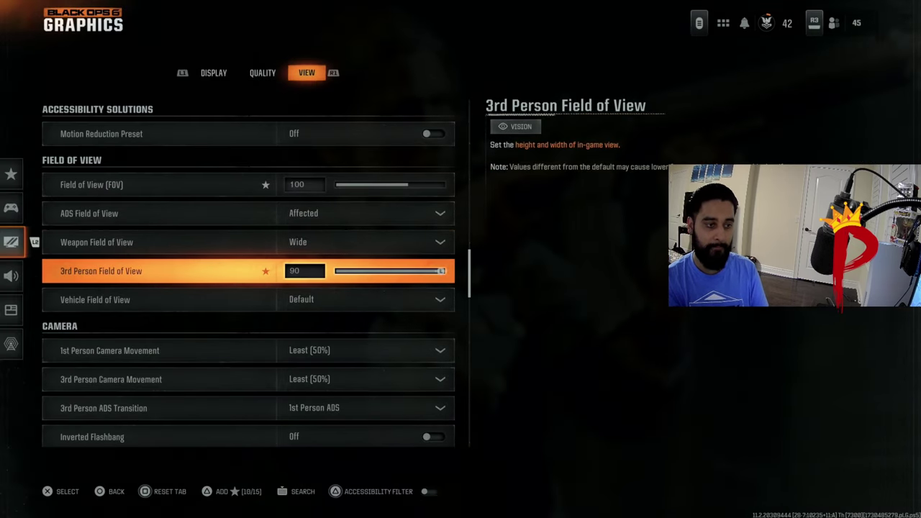
key("Up")
key("Return")
key("Return")
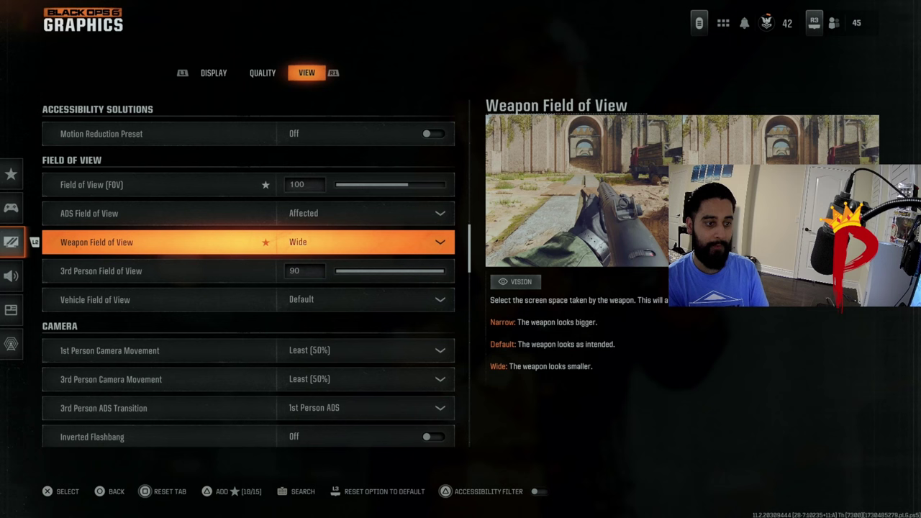
key("Return")
key("Return")
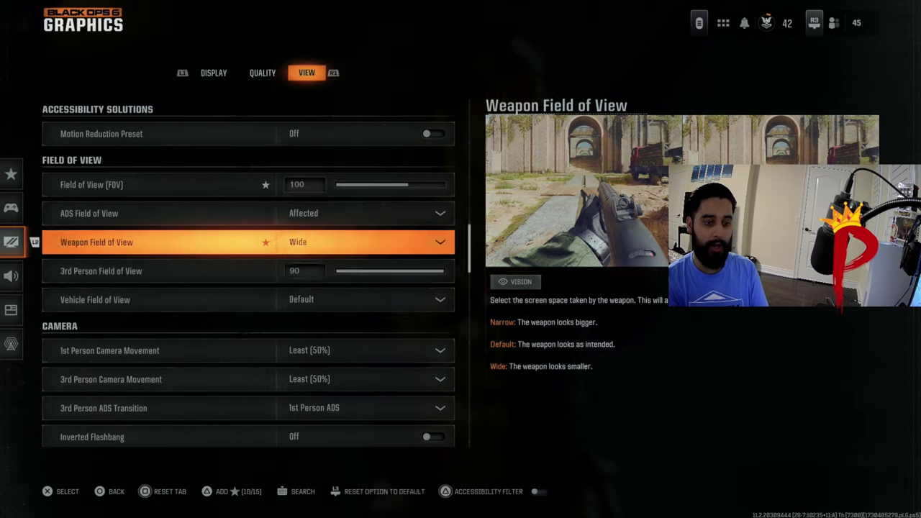
- Leave 3rd Person FOV at 90 and Vehicle Field of View at Default
key("Down")
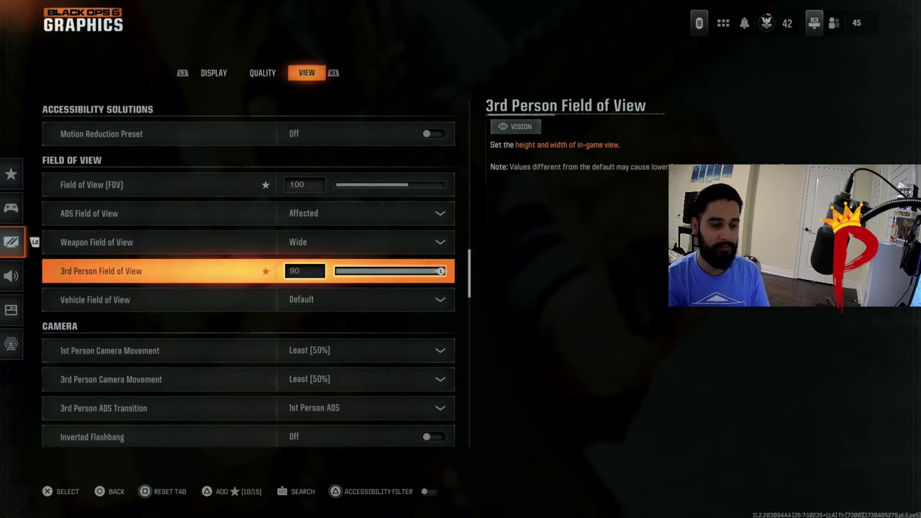
key("Down")
key("Return")
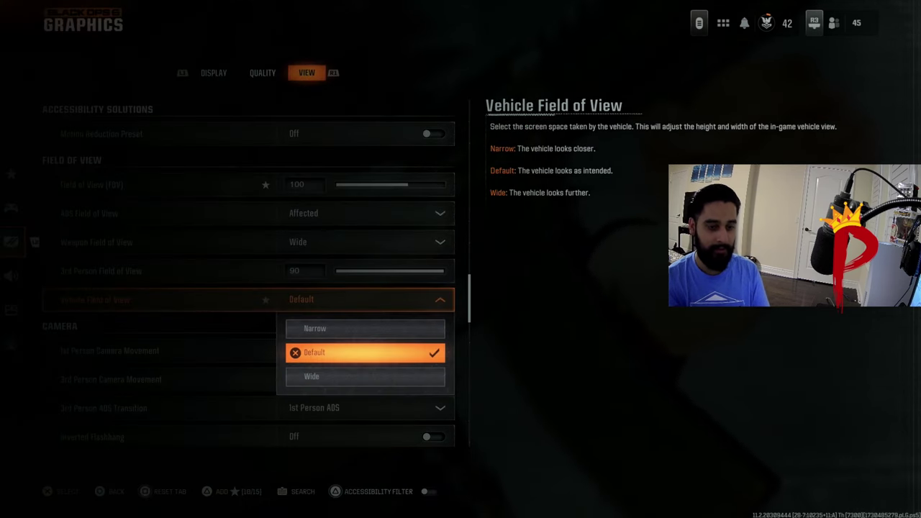
key("Escape")
key("Down")
key("Down")
key("Down")
key("Down")
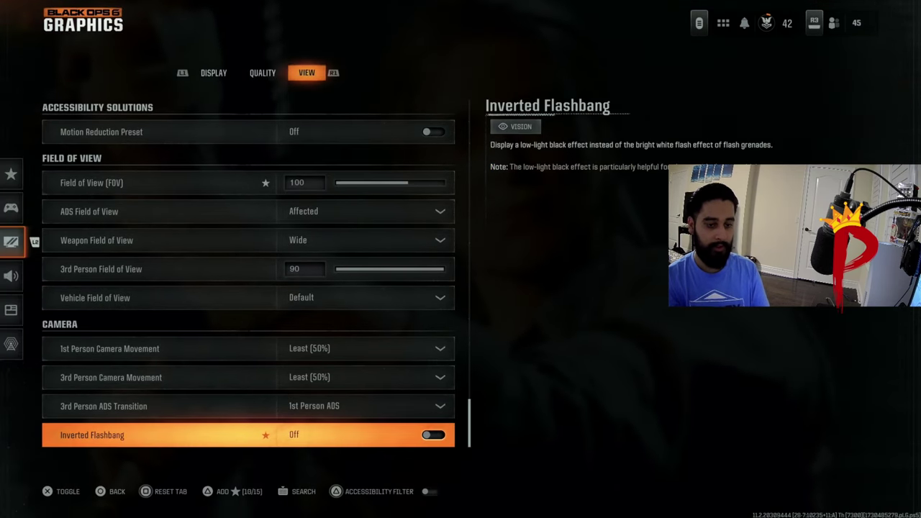
key("Up")
key("Up")
key("Up")
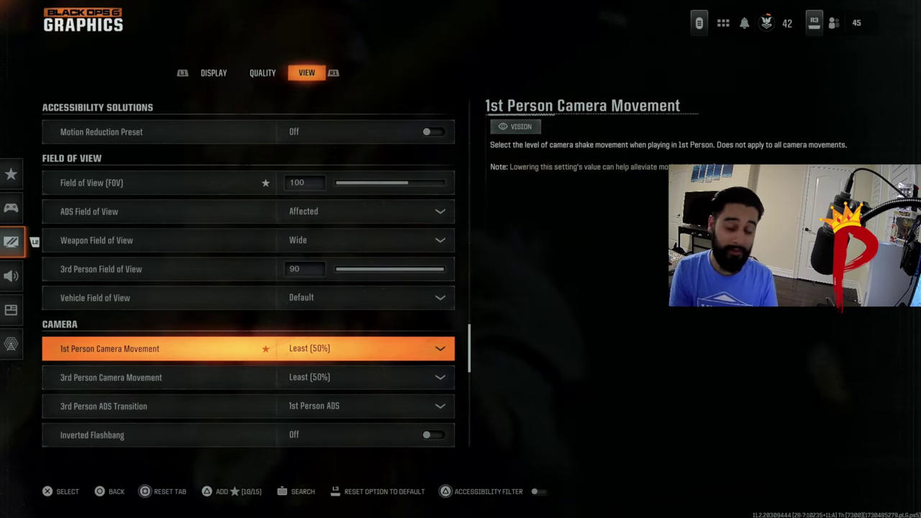
- Keep 1st and 3rd Person Camera Movement at Least (50%) and ADS transition at 1st Person ADS
key("Return")
key("Up")
key("Up")
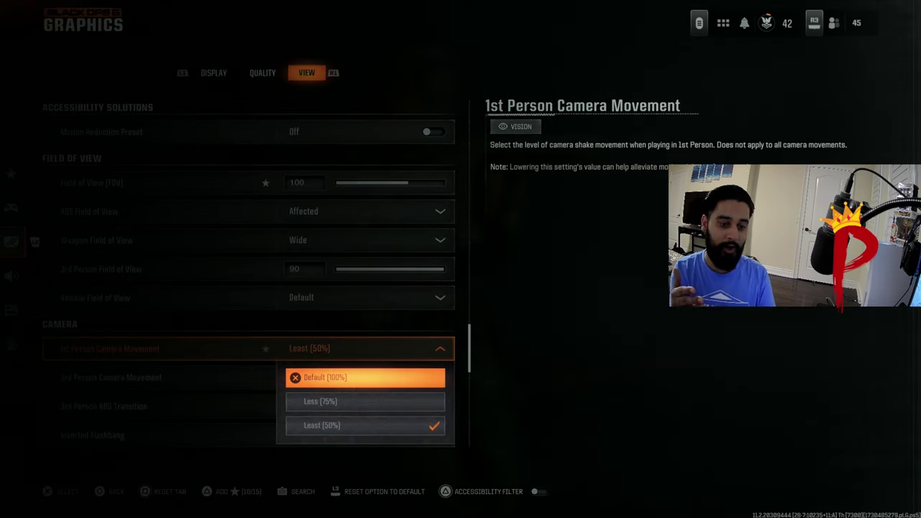
key("Down")
key("Down")
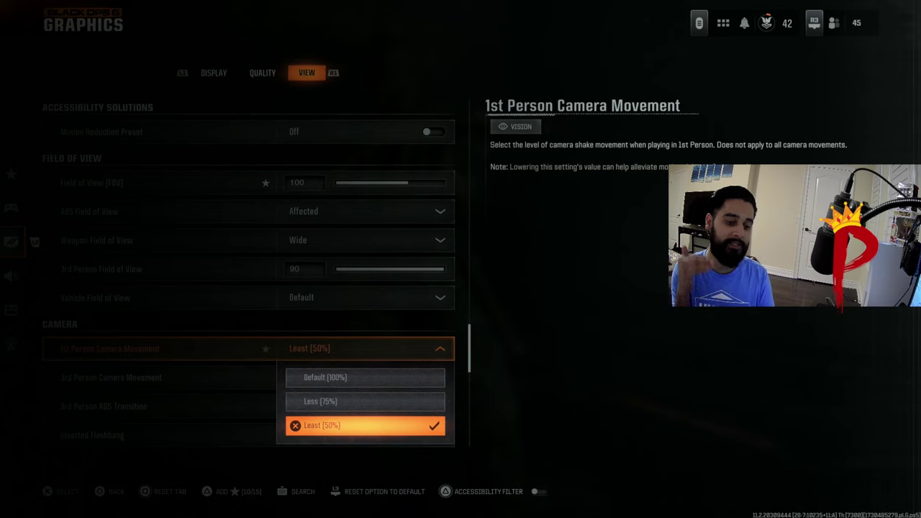
key("Return")
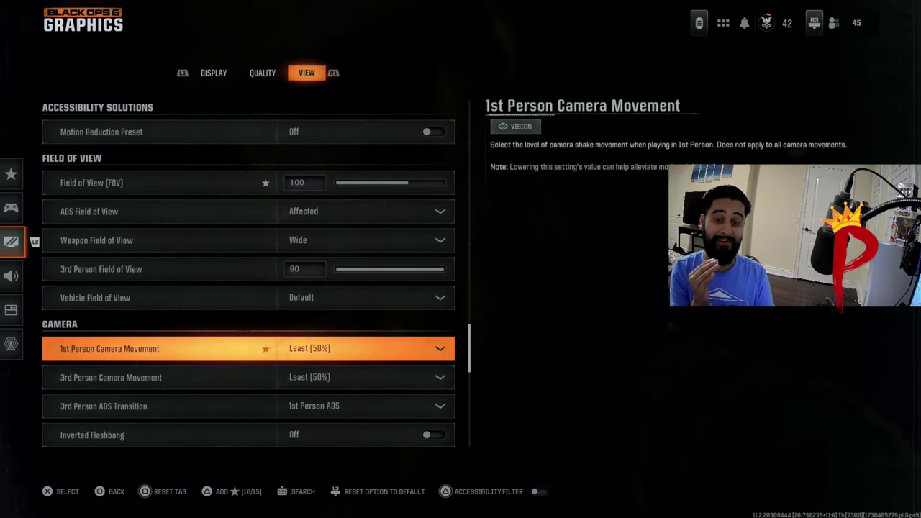
key("Down")
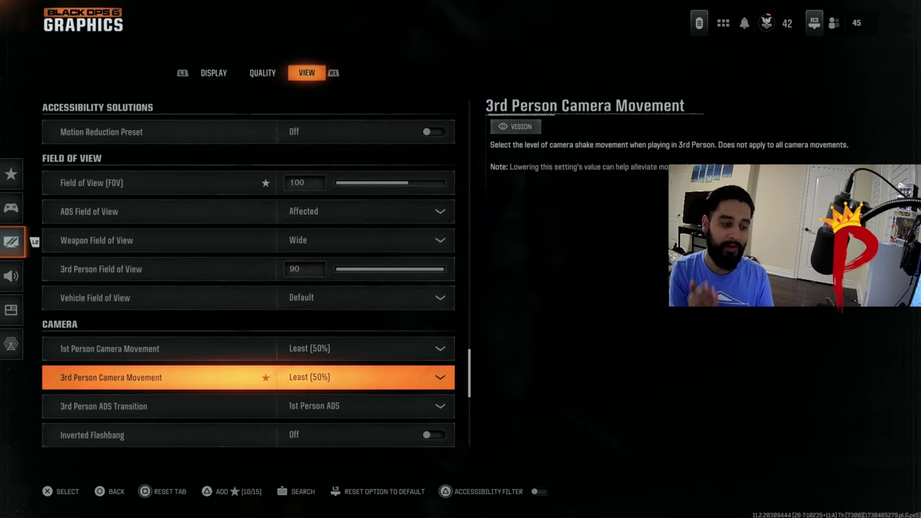
key("Return")
key("Up")
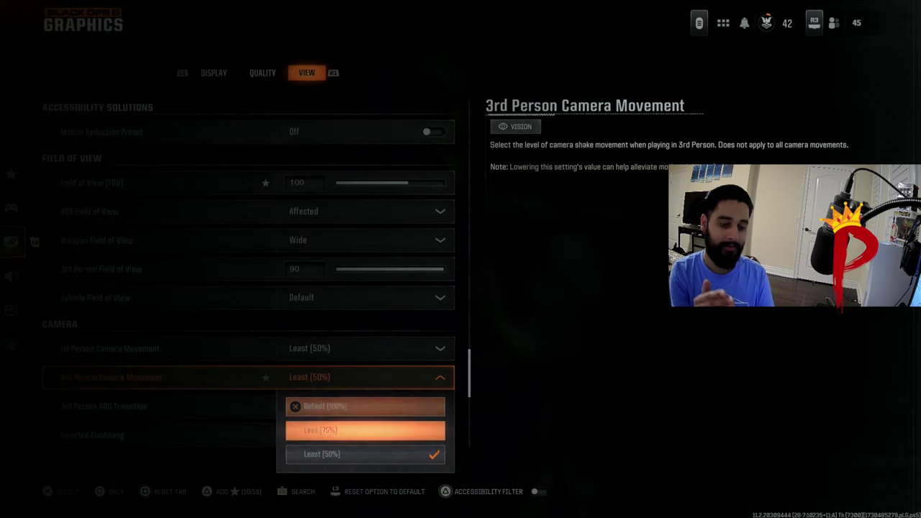
key("Up")
key("Up")
key("Return")
key("Down")
key("Down")
key("Up")
key("Return")
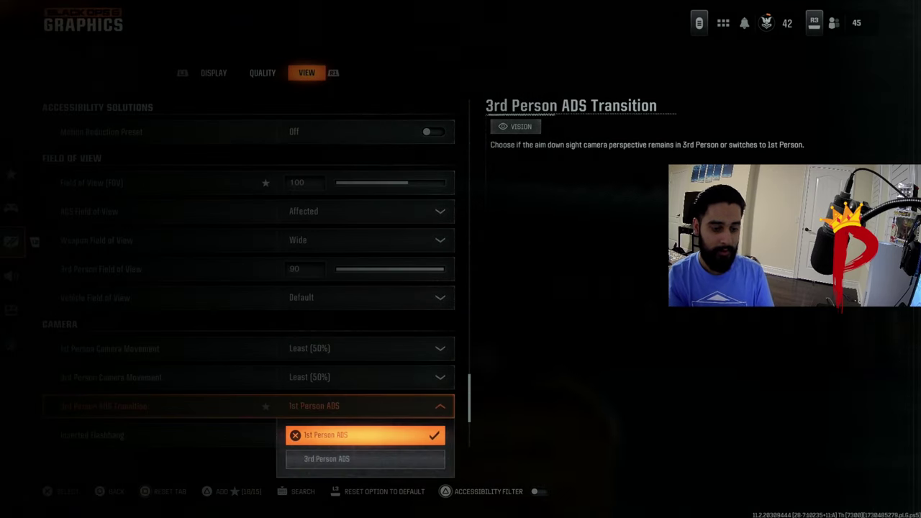
- Turn Inverted Flashbang on and then back off
key("Escape")
key("Down")
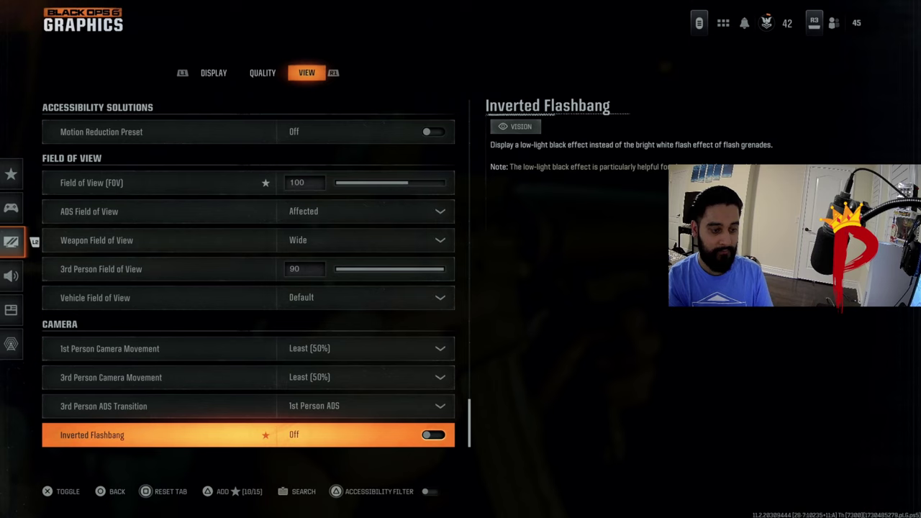
key("Return")
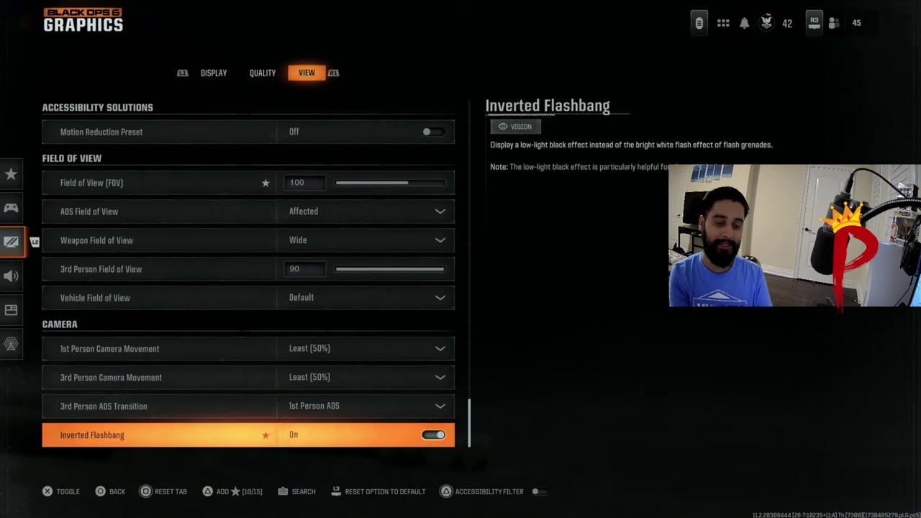
key("Return")
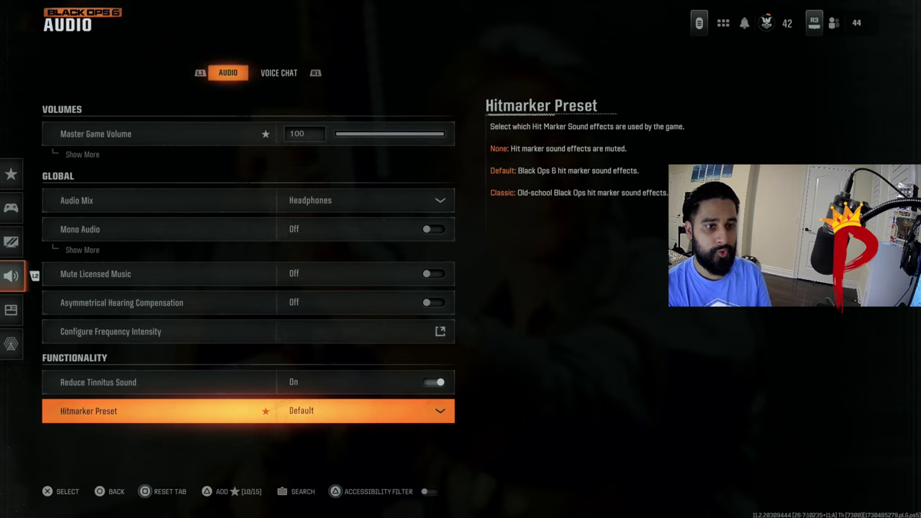
key("Down")
key("Down")
key("Return")
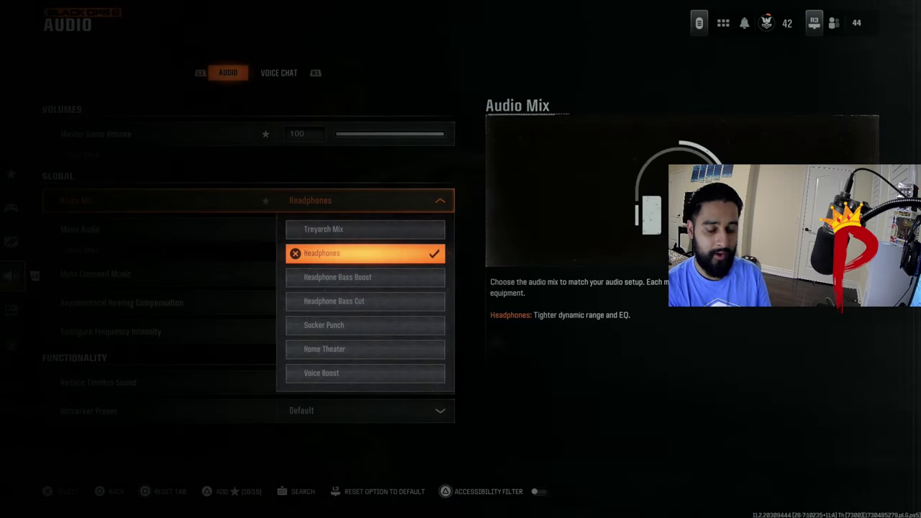
key("Down")
key("Up")
key("Up")
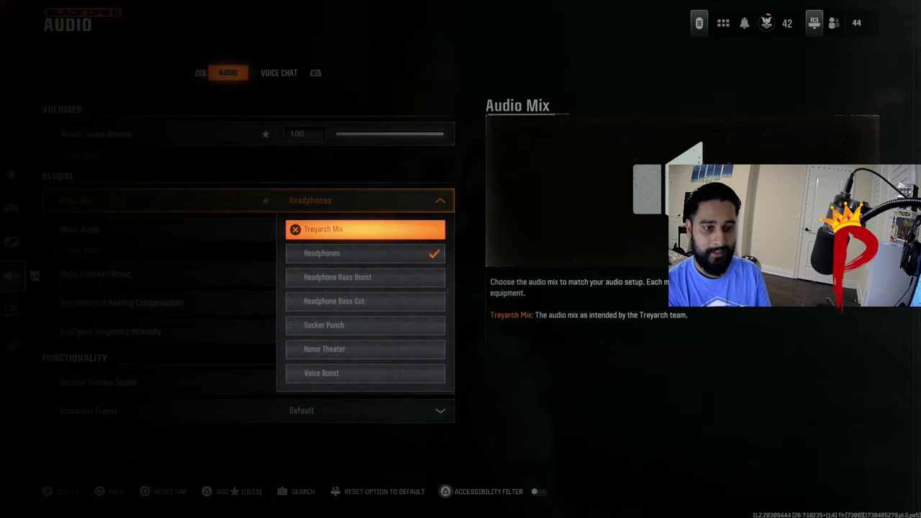
key("Down")
key("Down")
key("Down")
key("Down")
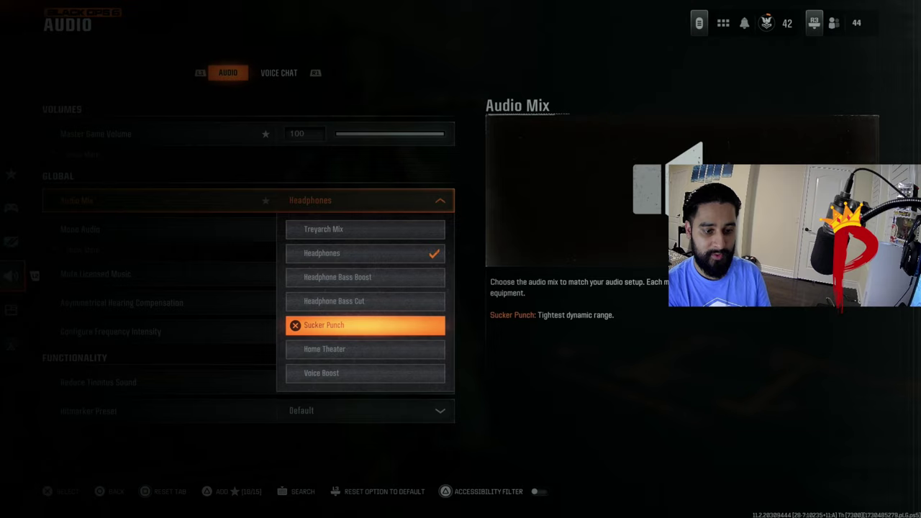
key("Down")
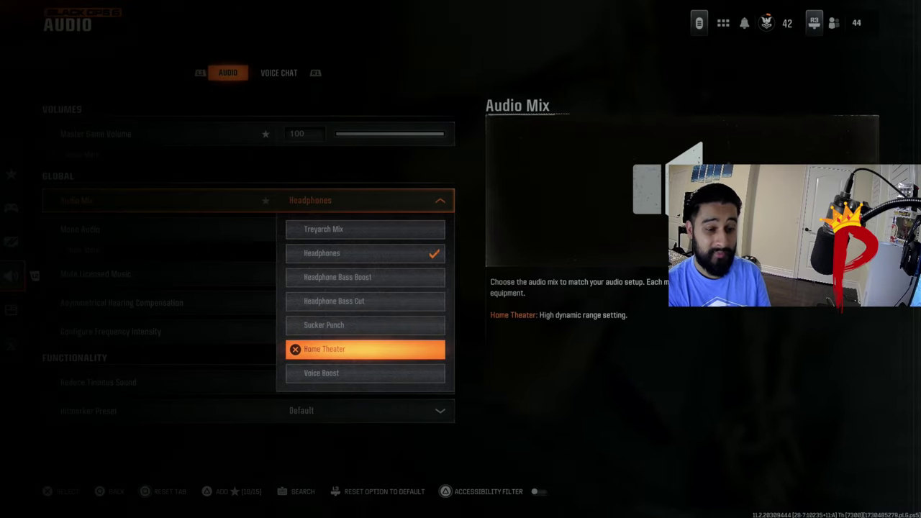
key("Up")
key("Up")
key("Up")
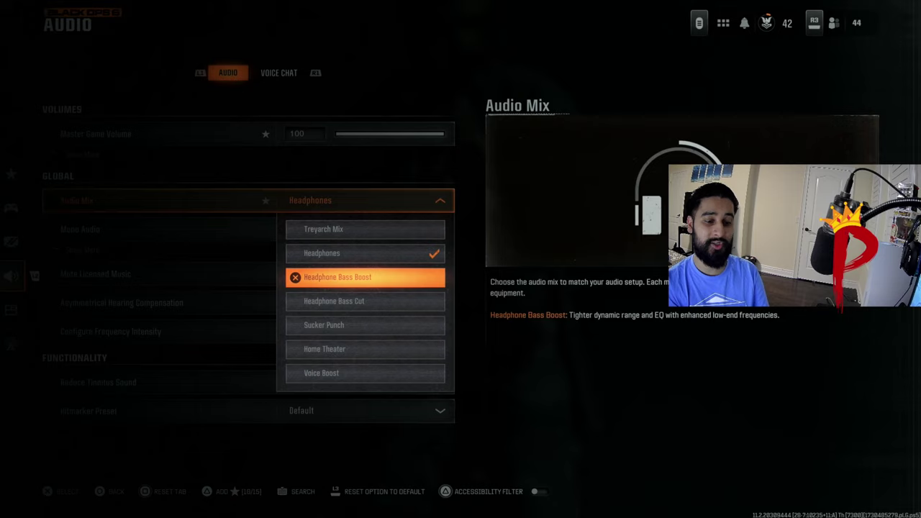
key("Up")
key("Down")
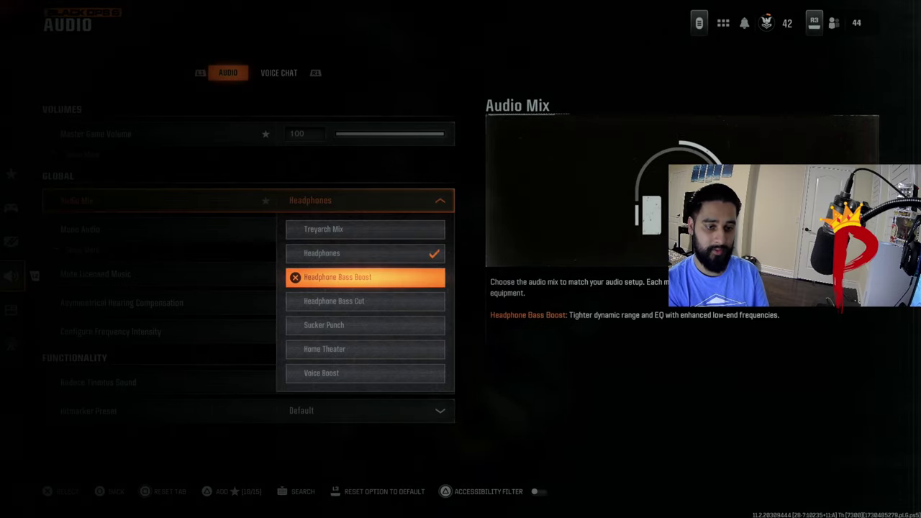
key("Up")
key("Down")
key("Down")
key("Down")
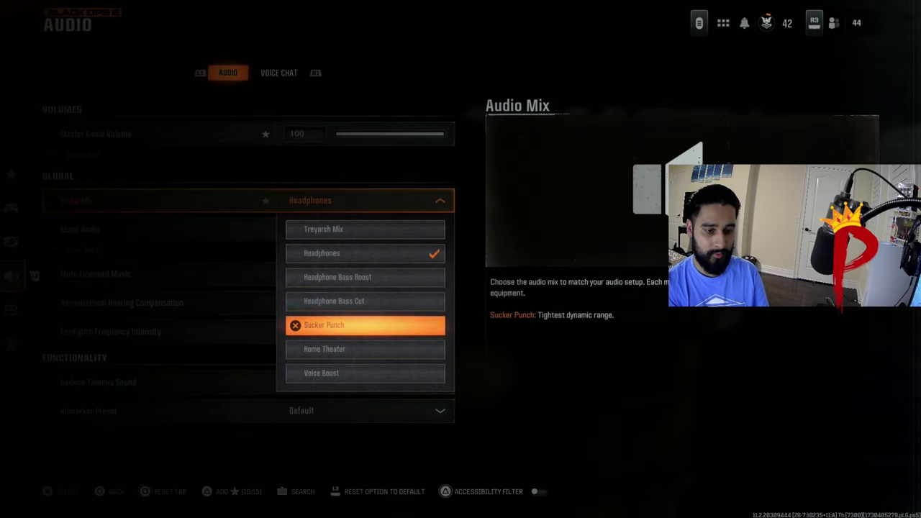
key("Down")
key("Up")
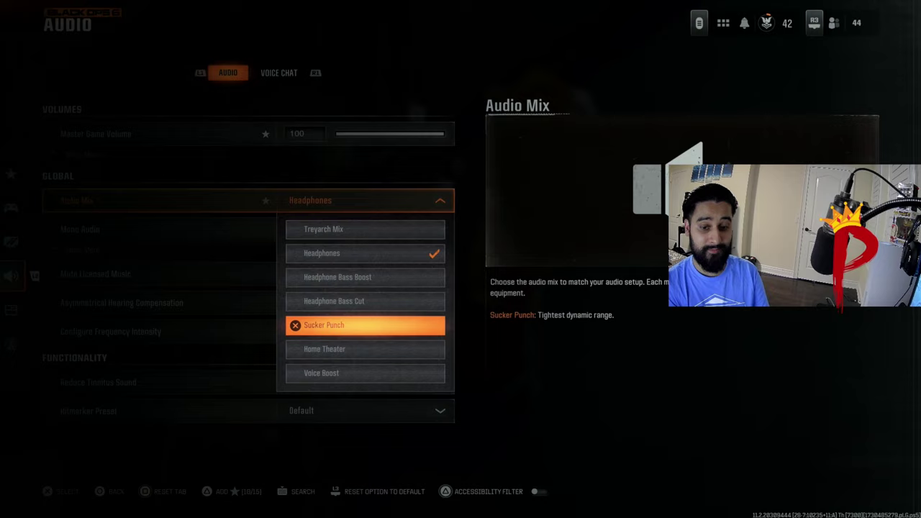
key("Up")
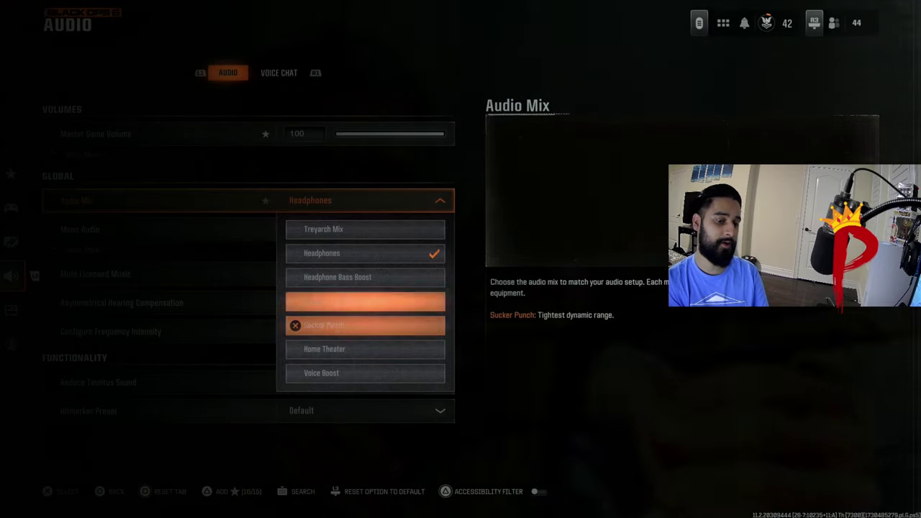
key("Down")
key("Up")
key("Up")
key("Up")
key("Down")
key("Down")
key("Down")
key("Down")
key("Down")
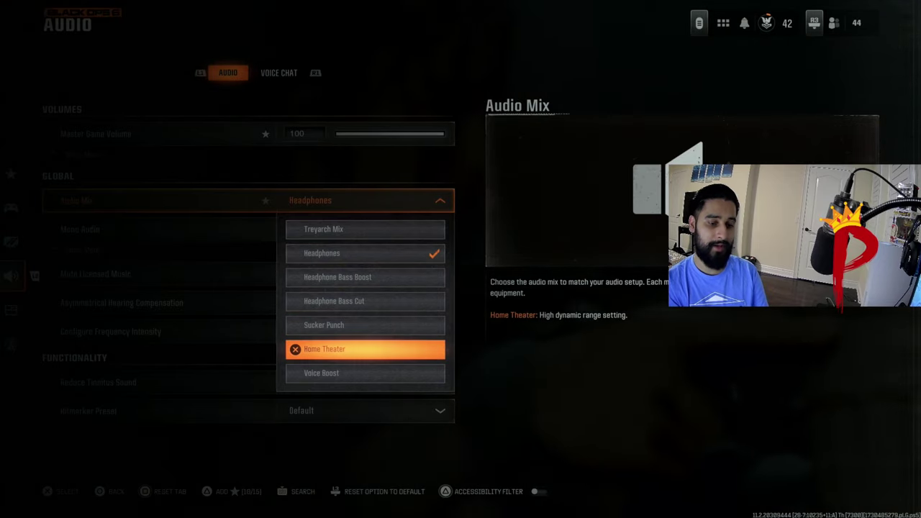
key("Up")
key("Up")
key("Up")
key("Up")
key("Up")
key("Return")
key("Down")
key("Down")
key("Up")
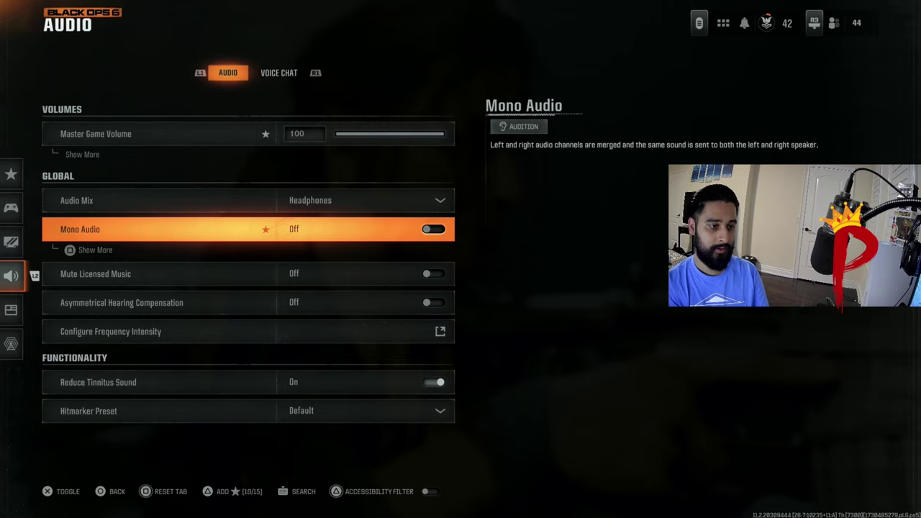
key("Down")
key("Down")
key("Down")
key("Down")
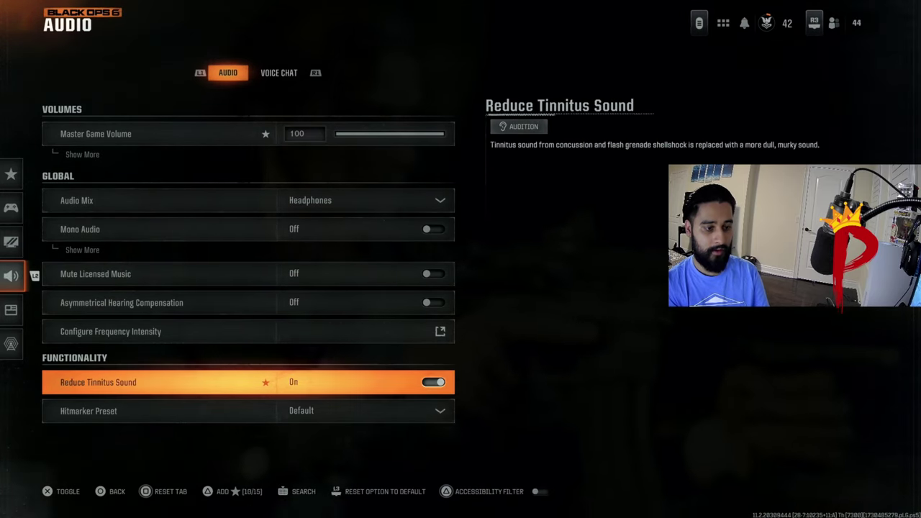
key("Down")
key("Up")
key("Up")
key("Down")
key("Down")
key("Down")
- Expand Master Game Volume's sub-volumes and return its slider to 100
key("Return")
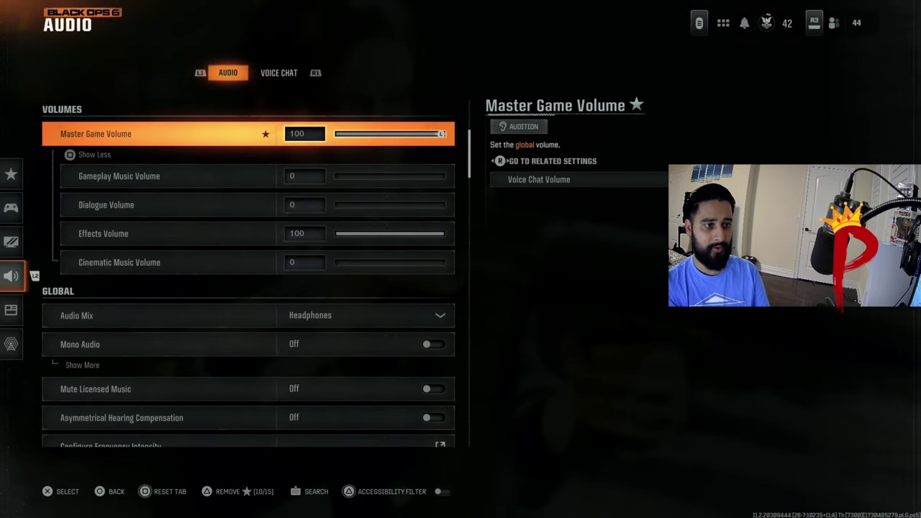
key("Left")
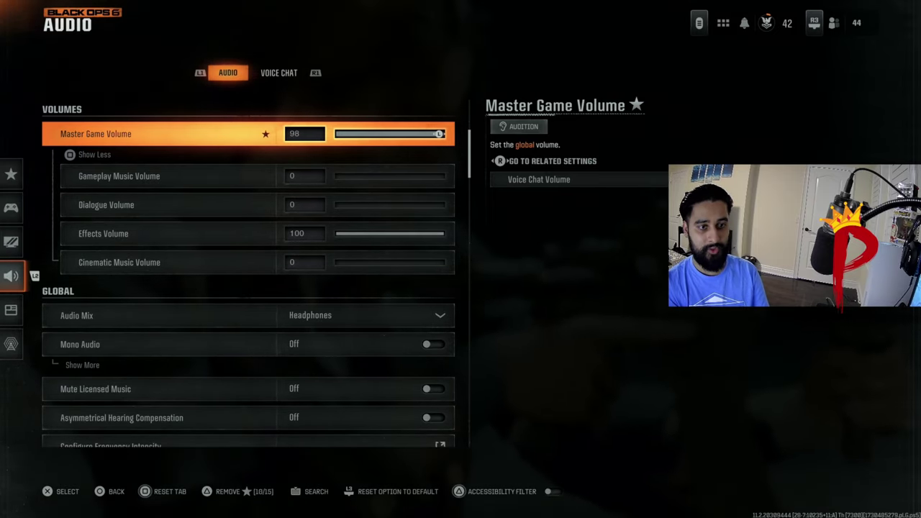
key("Left")
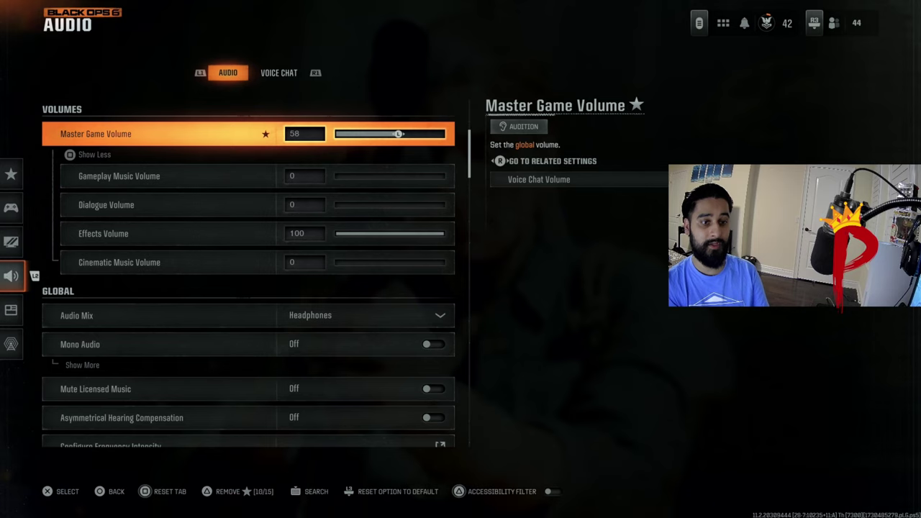
key("Left")
key("Left")
key("Left")
key("Left")
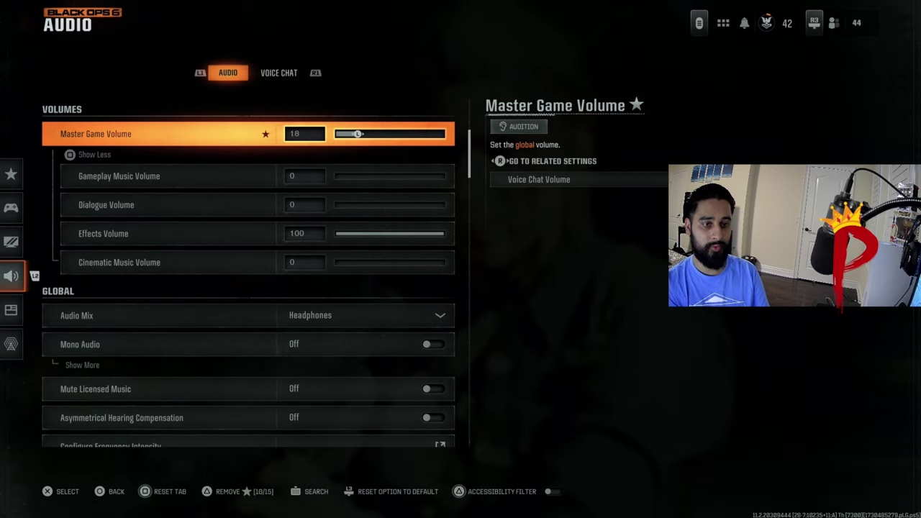
key("Right")
key("Right")
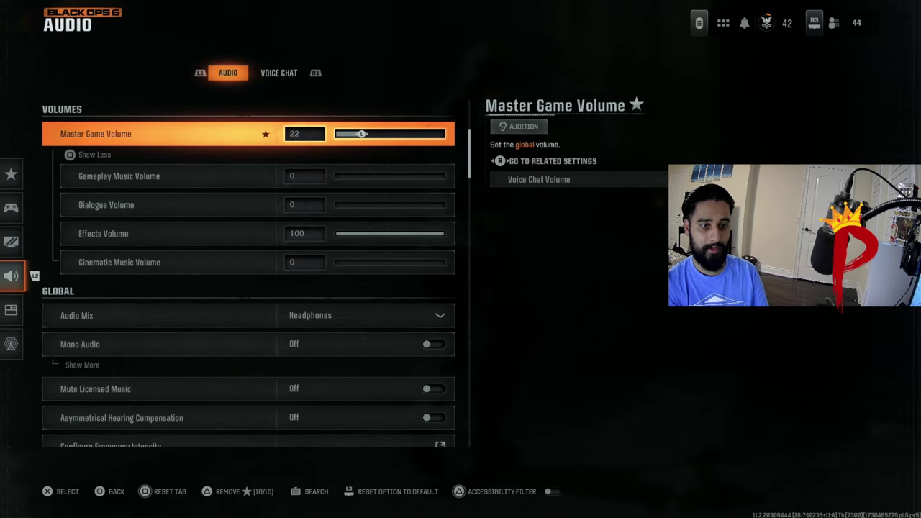
key("Right")
key("Right")
key("Right")
key("Right")
key("Right")
key("Right")
key("Right")
key("Right")
key("Right")
key("Right")
key("Right")
key("Right")
key("Right")
key("Right")
key("Right")
key("Right")
key("Right")
key("Right")
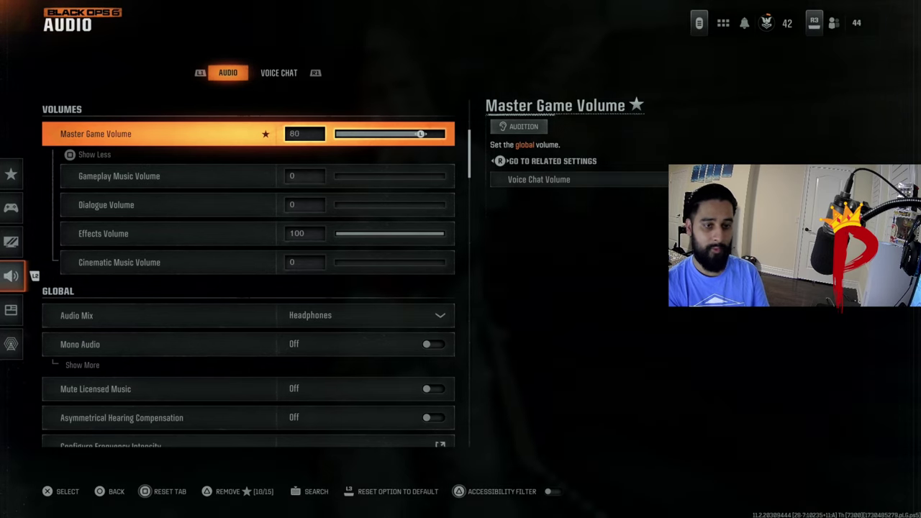
key("Right")
key("Right")
- Check Gameplay Music, Effects, Dialogue and Cinematic Music volumes, then go to Voice Chat
key("Down")
key("Down")
key("Down")
key("Up")
key("Up")
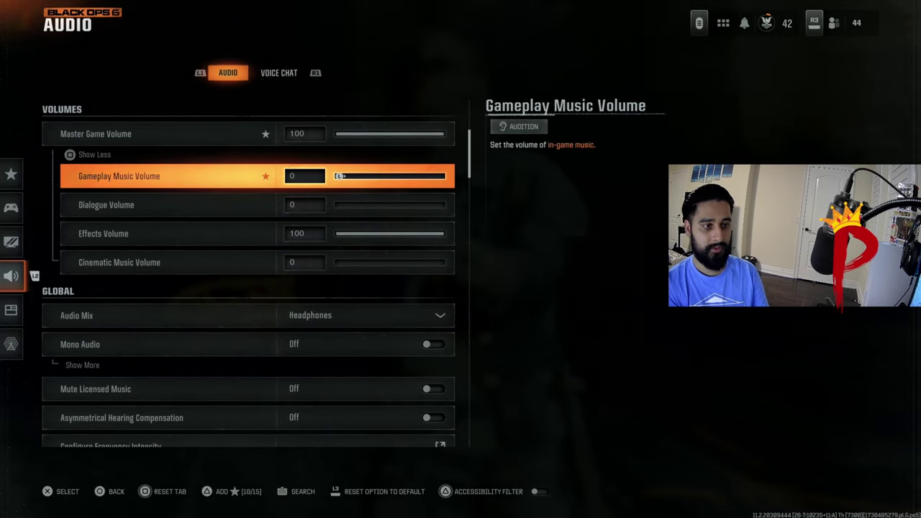
key("Down")
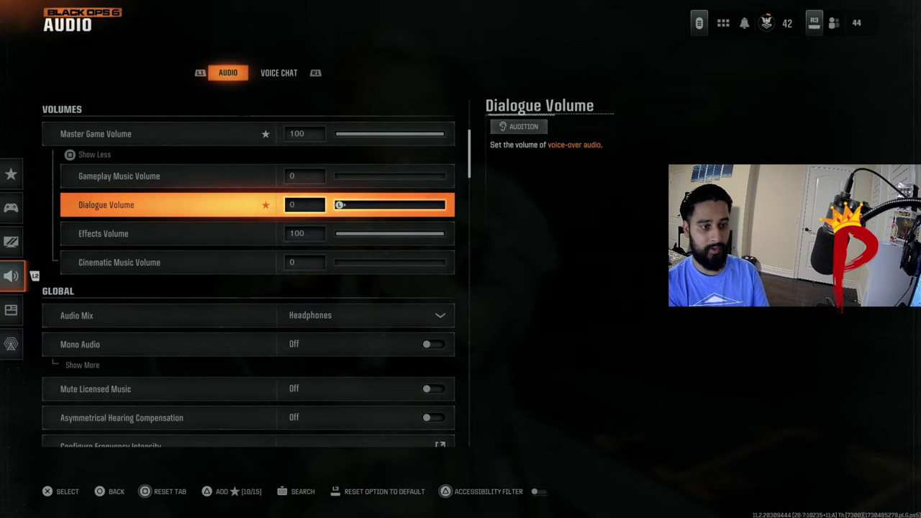
key("Down")
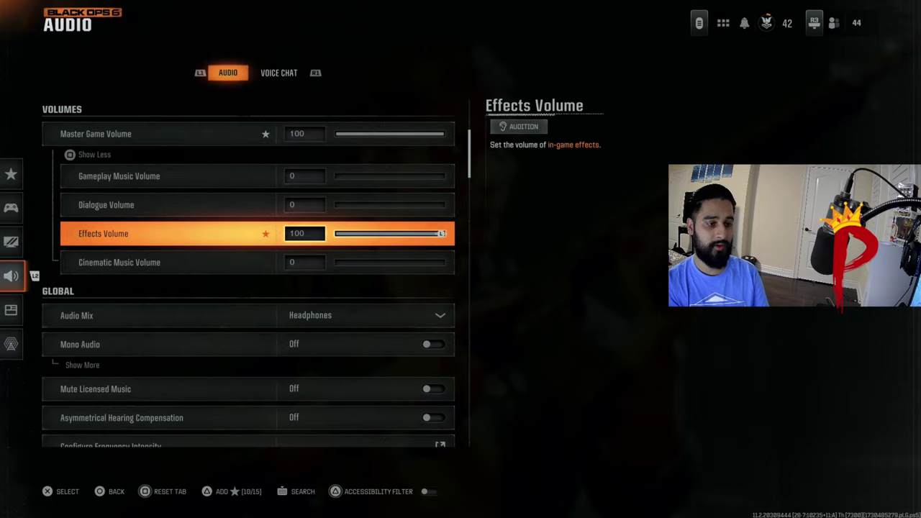
key("Down")
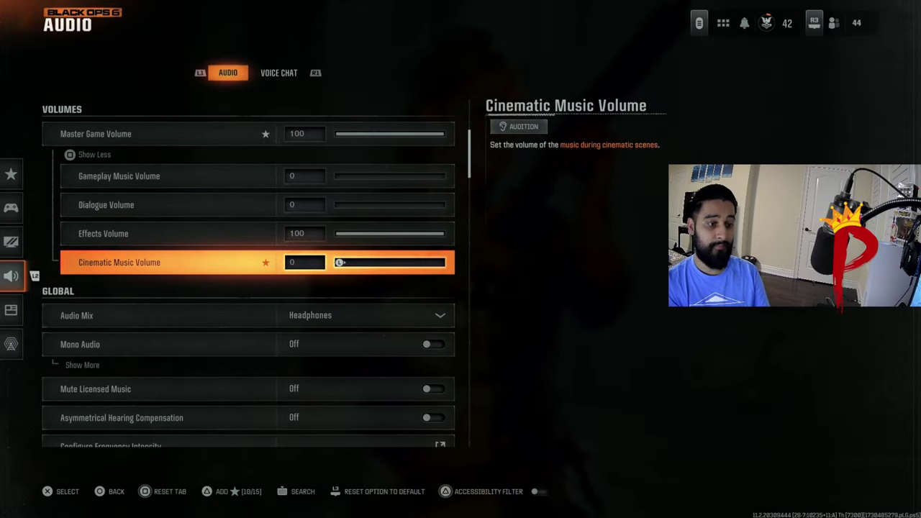
key("Up")
key("Up")
key("Up")
key("Up")
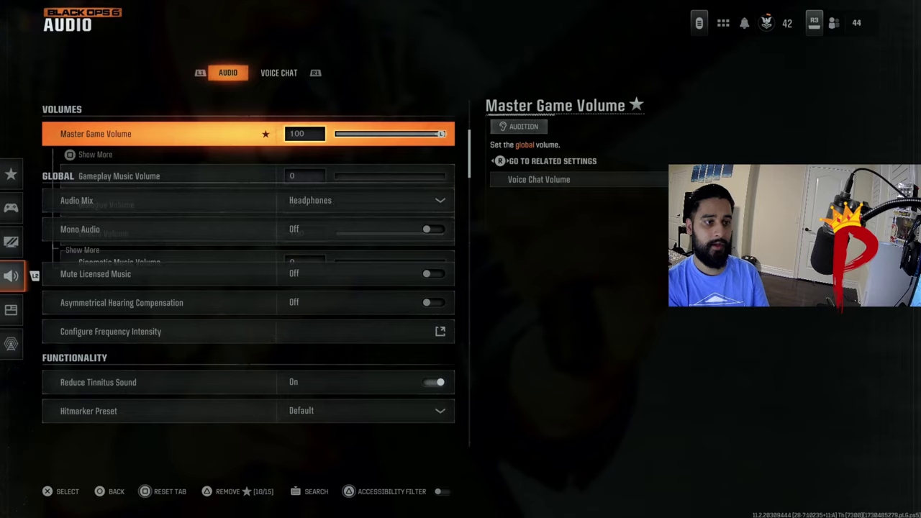
key("Tab")
- Look over the Voice Chat and Microphone options, including Voice Chat Volume and Open Mic Sensitivity
key("Down")
key("Down")
key("Up")
key("Up")
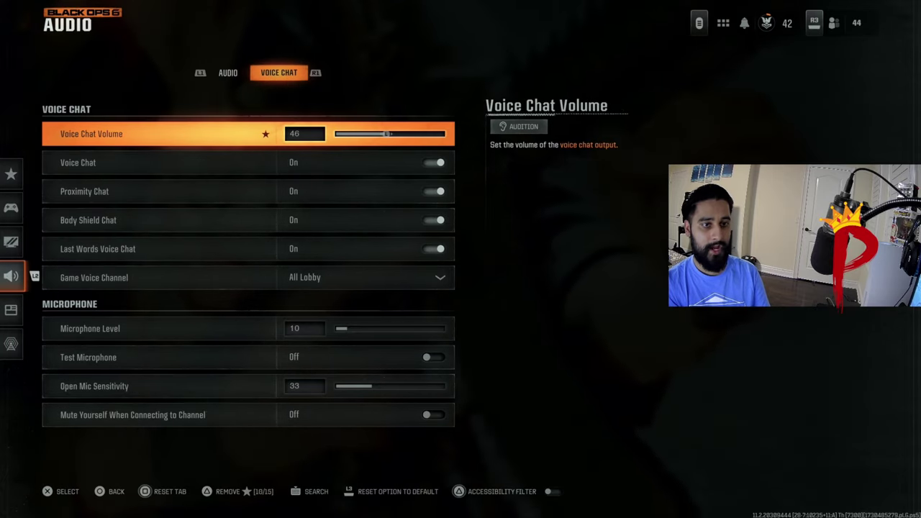
key("Up")
key("Up")
key("Up")
key("Up")
key("Up")
key("Up")
key("Up")
key("Up")
key("Up")
key("Up")
key("Up")
key("Up")
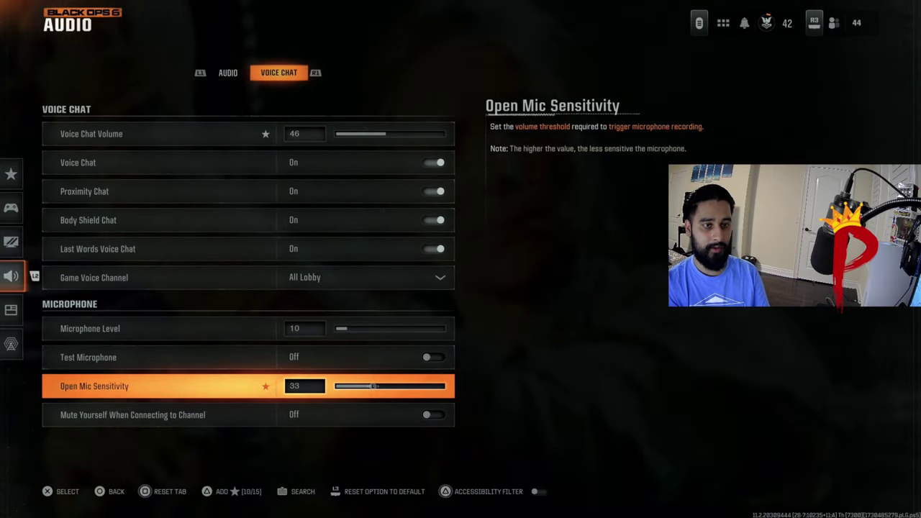
key("shift+Tab")
key("Tab")
key("shift+Tab")
- Back out of the Settings list to the multiplayer lobby
key("Escape")
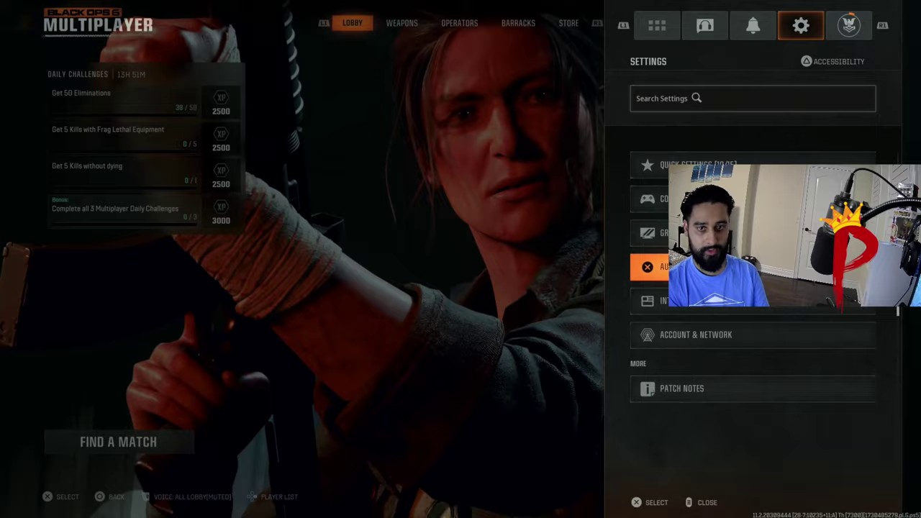
key("Down")
key("Down")
key("Up")
key("Up")
key("Up")
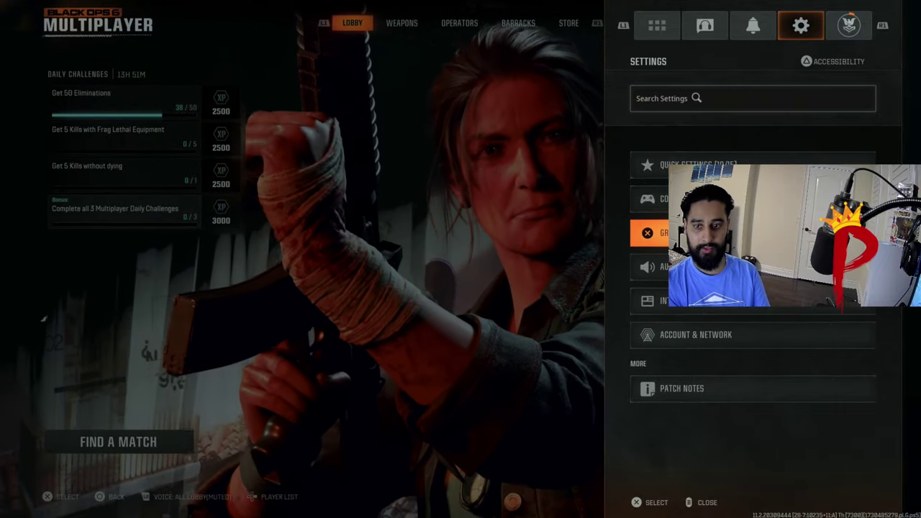
key("Escape")
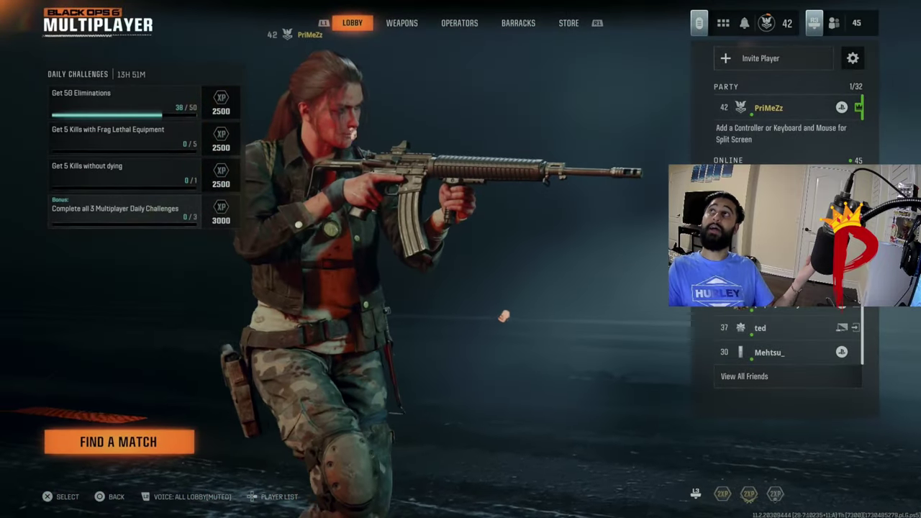